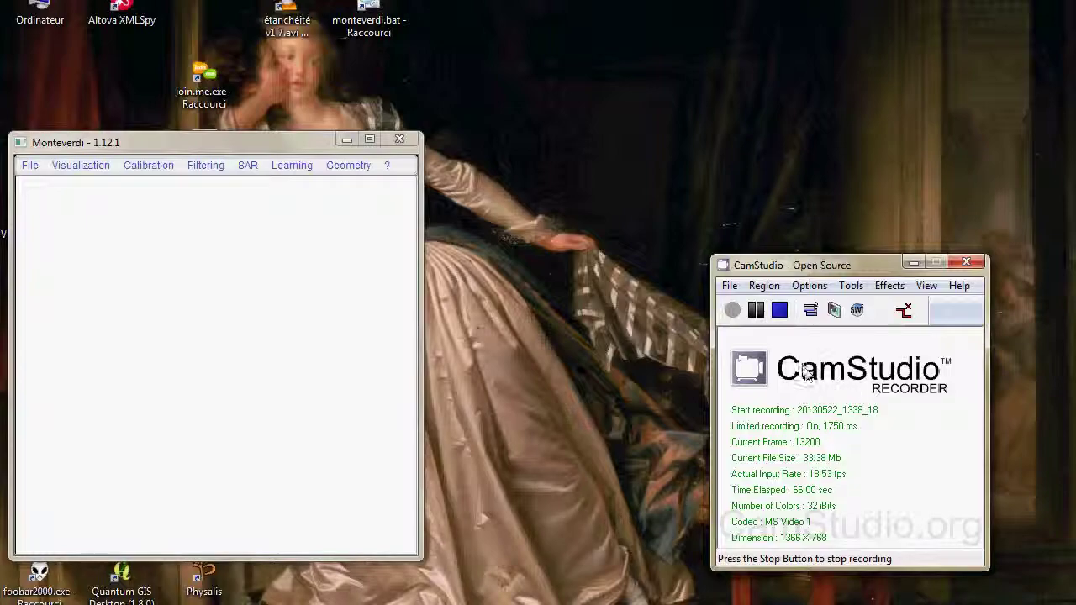
# Open IMAGERY.TIF from the Arcachon/Spot5/2007_02_15_PAN_ROI_2000_2000 folder as a dataset
pyautogui.moveTo(206, 139); pyautogui.dragTo(232, 51)
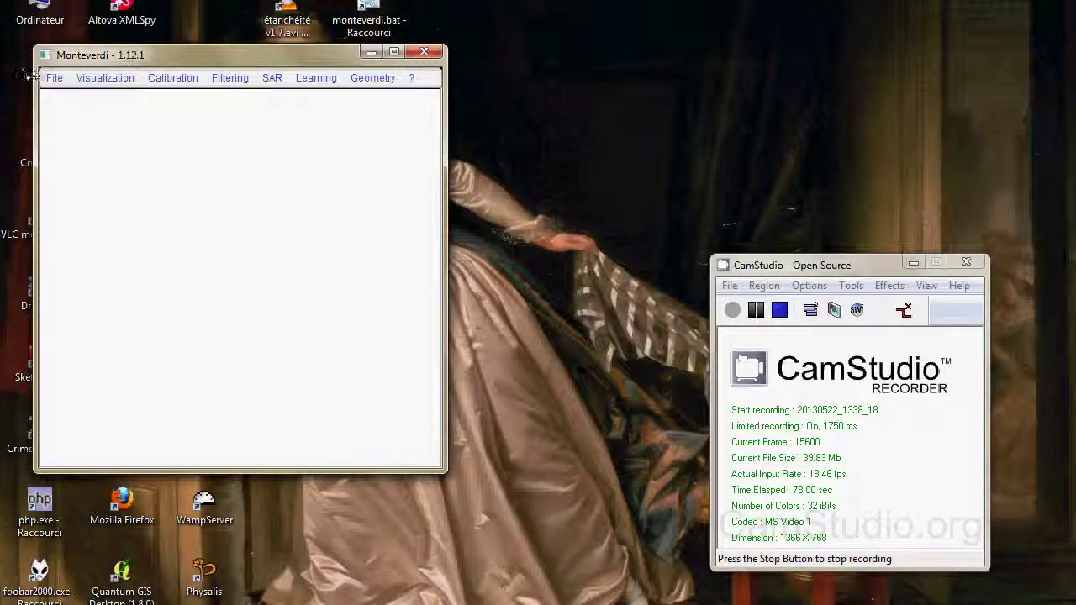
pyautogui.click(53, 81)
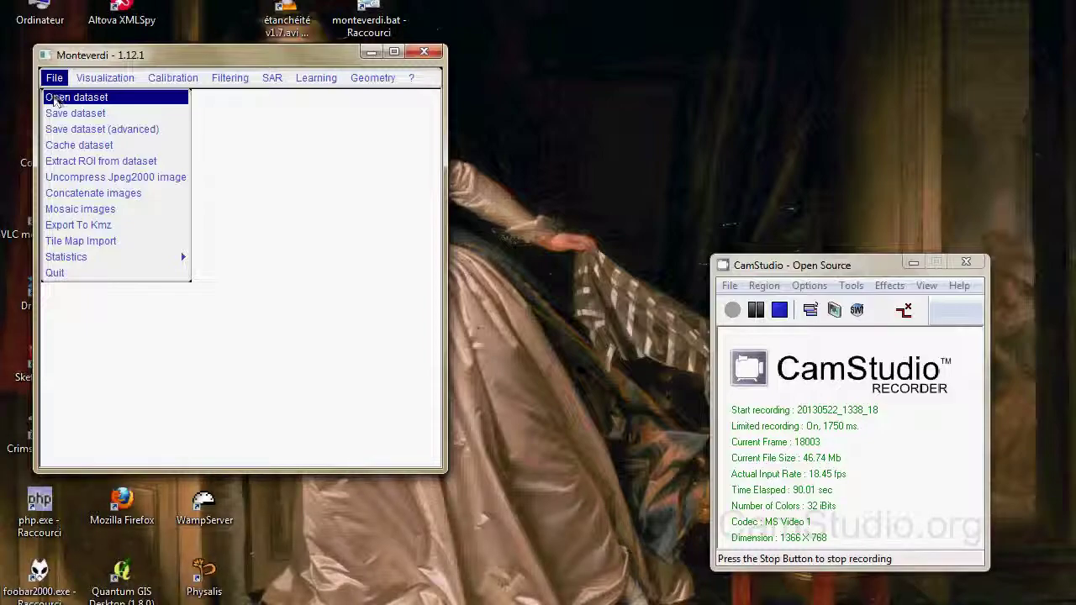
pyautogui.click(54, 100)
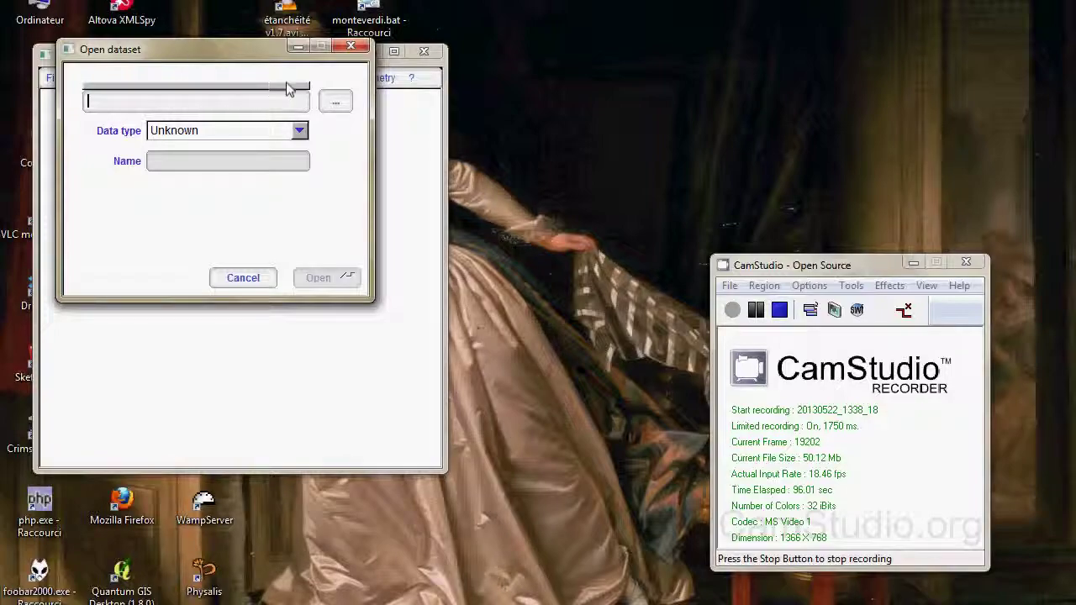
pyautogui.click(336, 102)
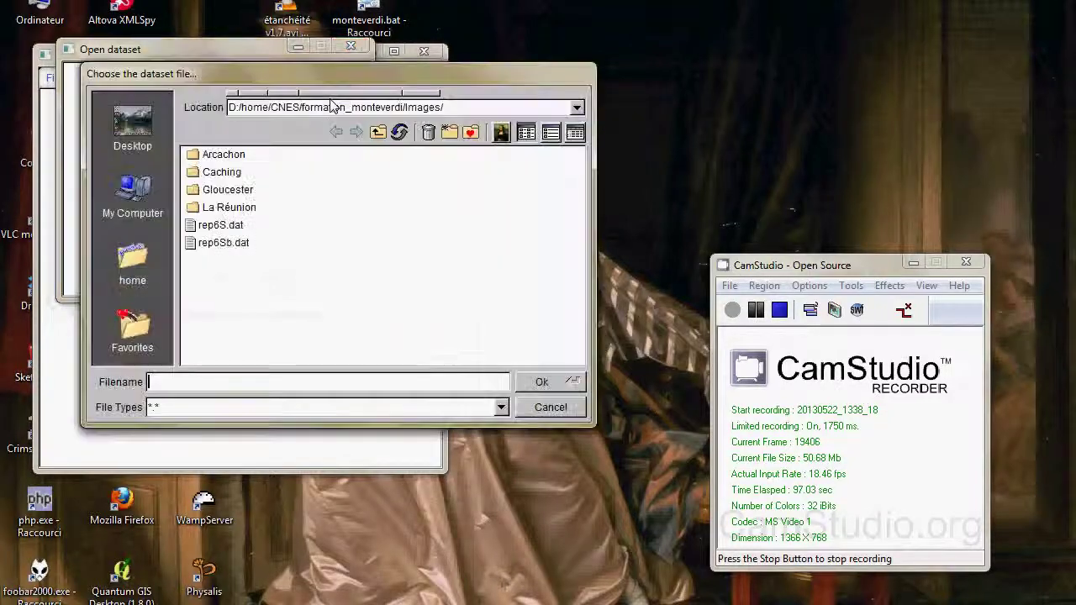
pyautogui.doubleClick(217, 154)
pyautogui.doubleClick(212, 173)
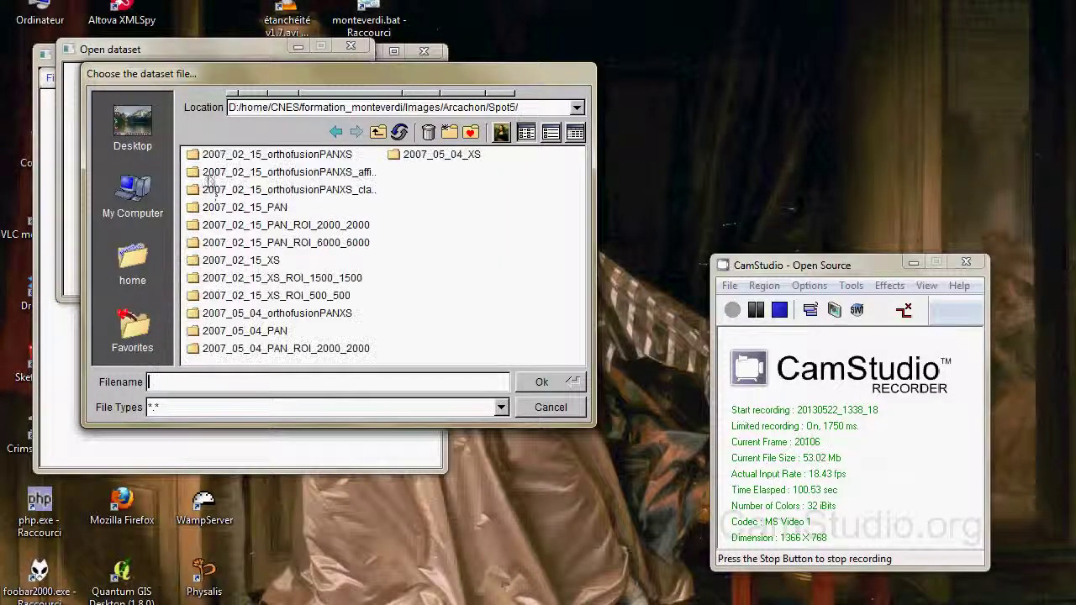
pyautogui.moveTo(339, 87); pyautogui.dragTo(305, 35)
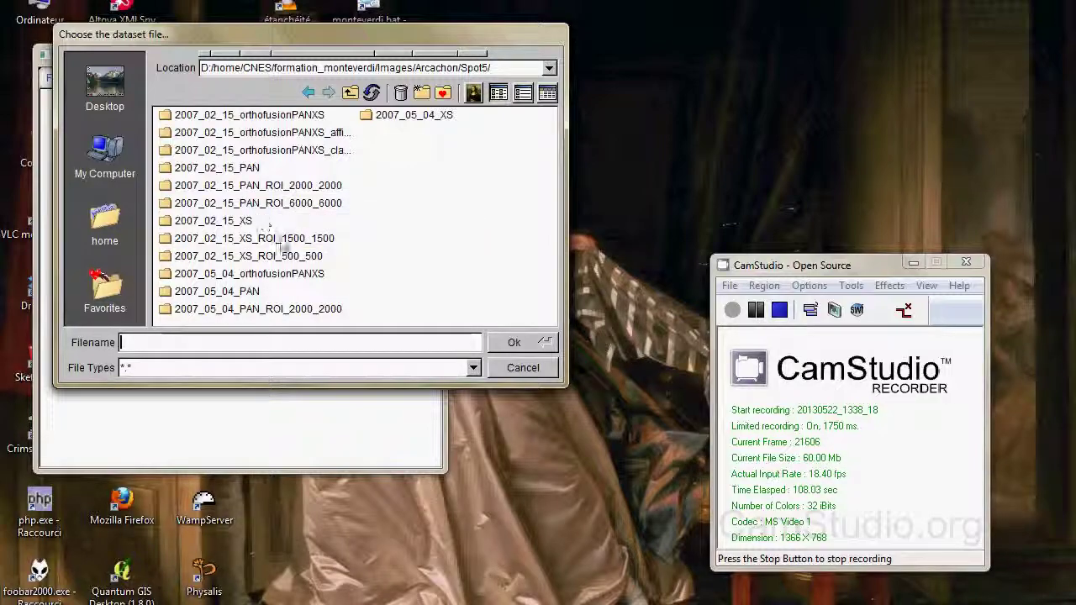
pyautogui.click(267, 187)
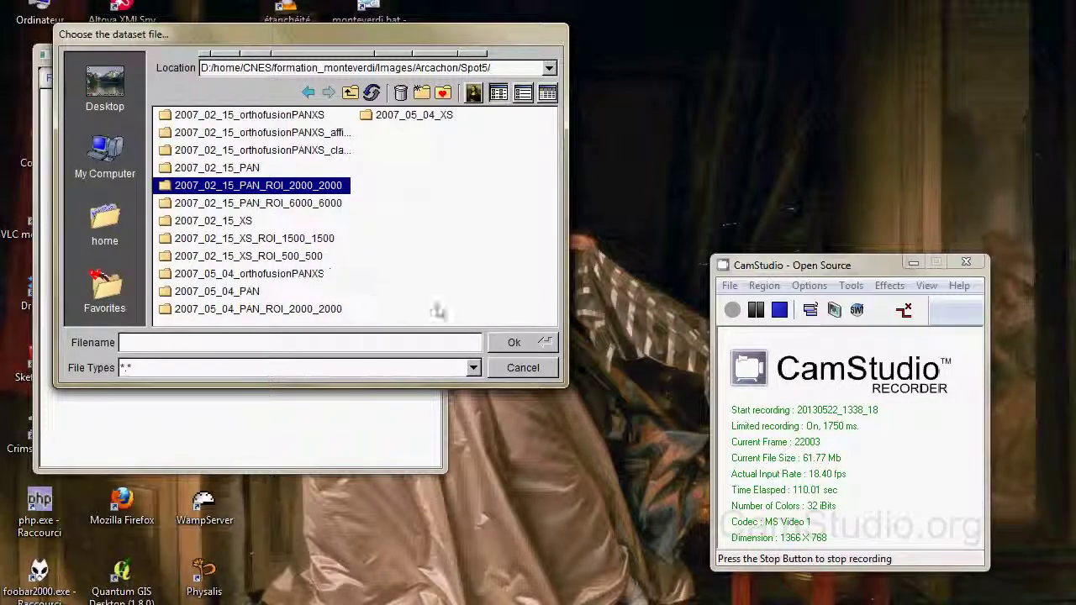
pyautogui.doubleClick(174, 187)
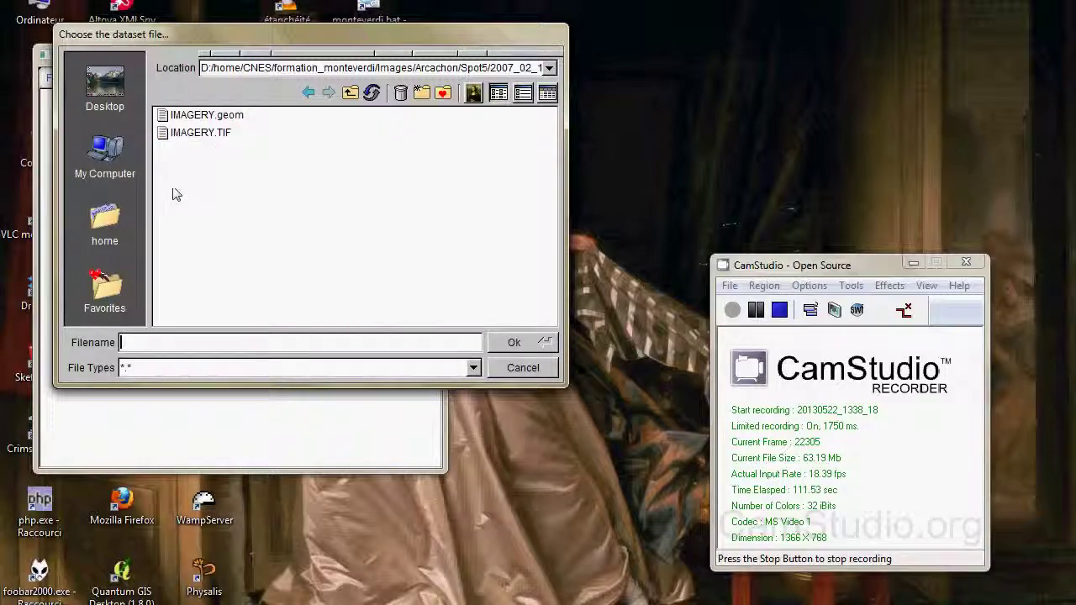
pyautogui.click(195, 135)
pyautogui.click(514, 340)
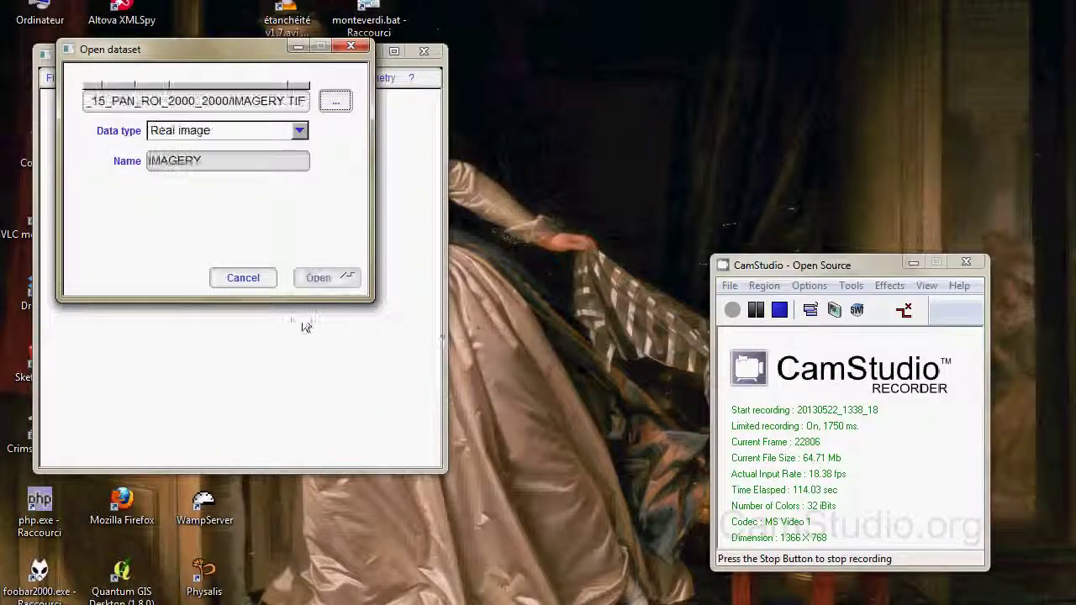
pyautogui.click(328, 281)
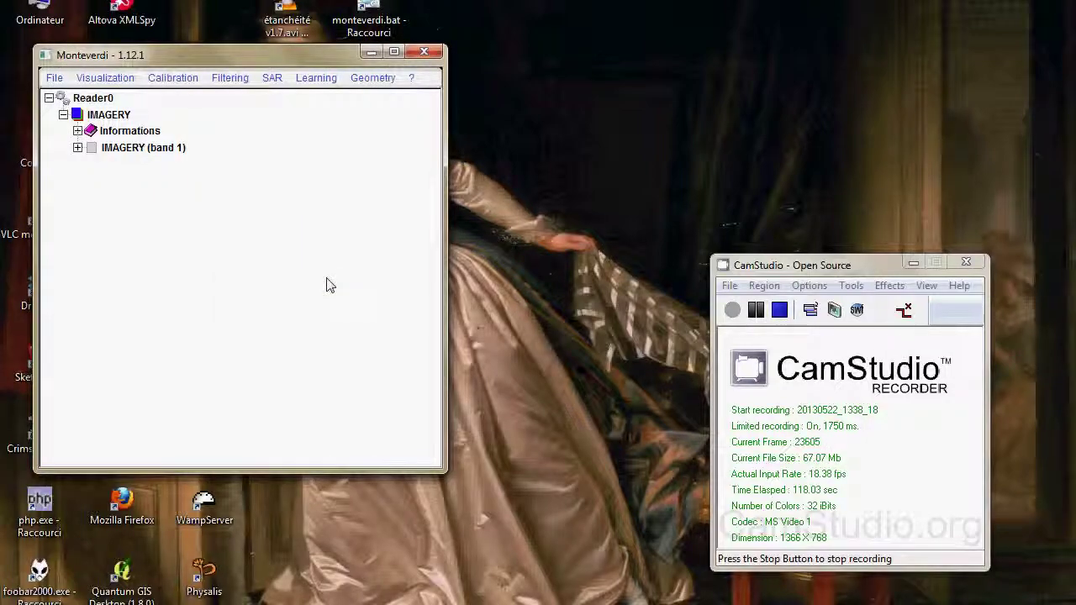
# Start the Reproject image module with the IMAGERY dataset as the image to project
pyautogui.moveTo(181, 52); pyautogui.dragTo(198, 63)
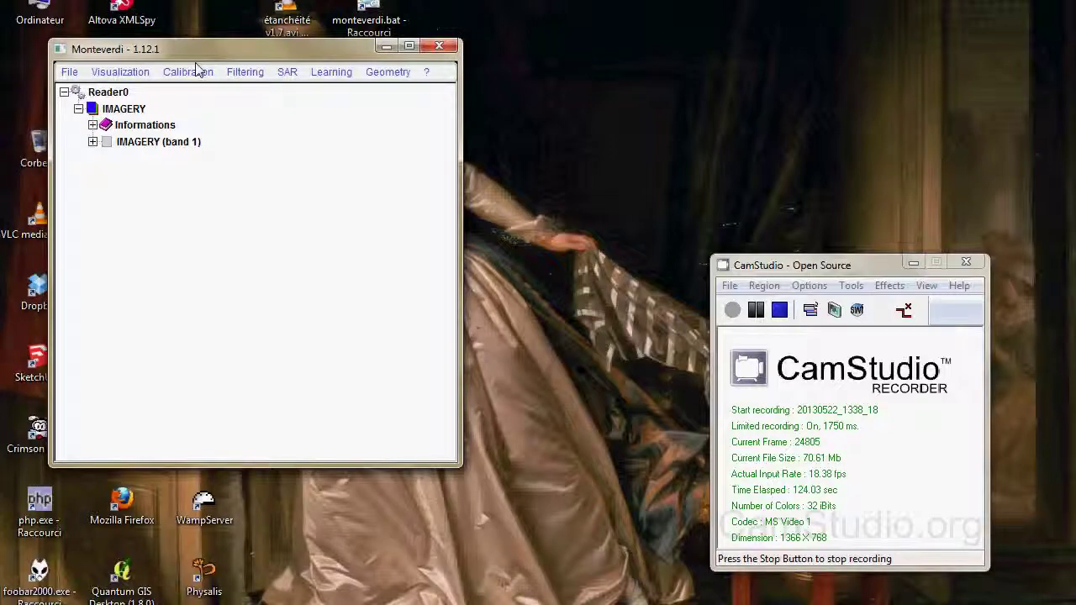
pyautogui.click(376, 72)
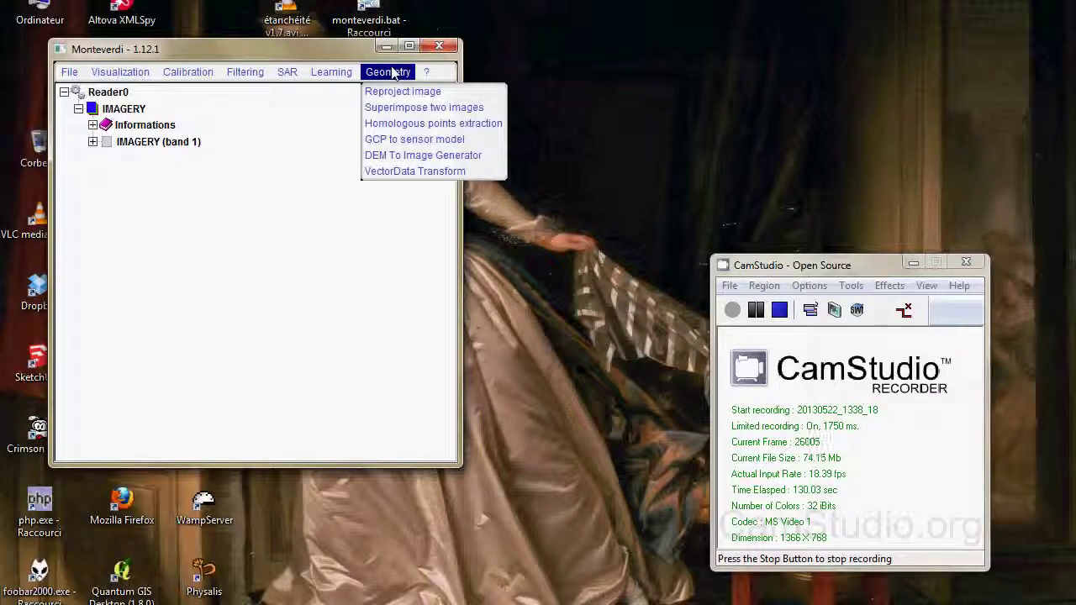
pyautogui.click(400, 91)
pyautogui.moveTo(397, 95); pyautogui.dragTo(383, 38)
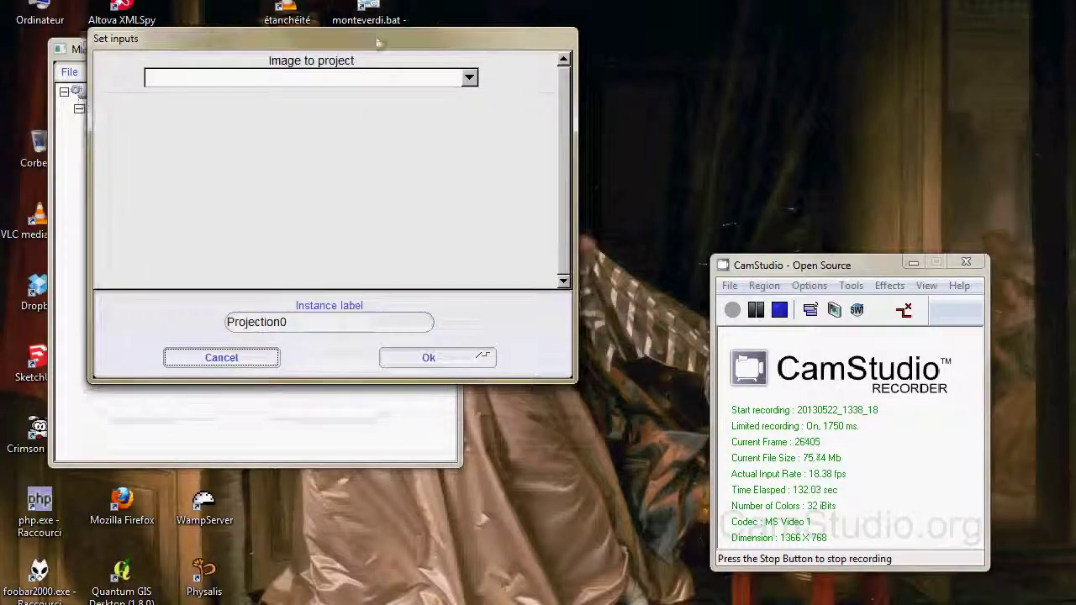
pyautogui.click(296, 78)
pyautogui.click(510, 97)
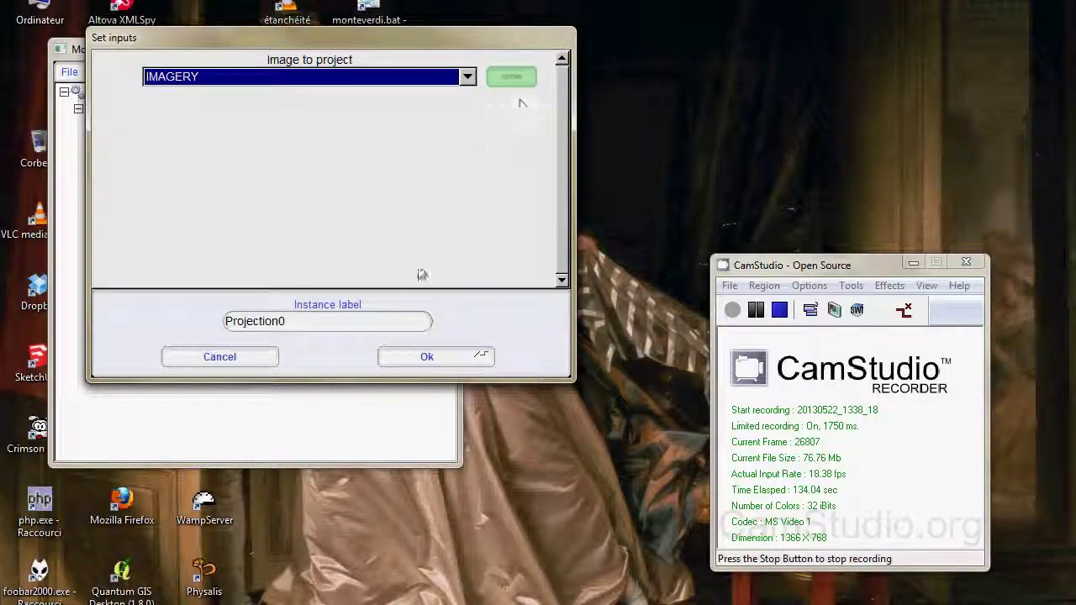
pyautogui.click(414, 360)
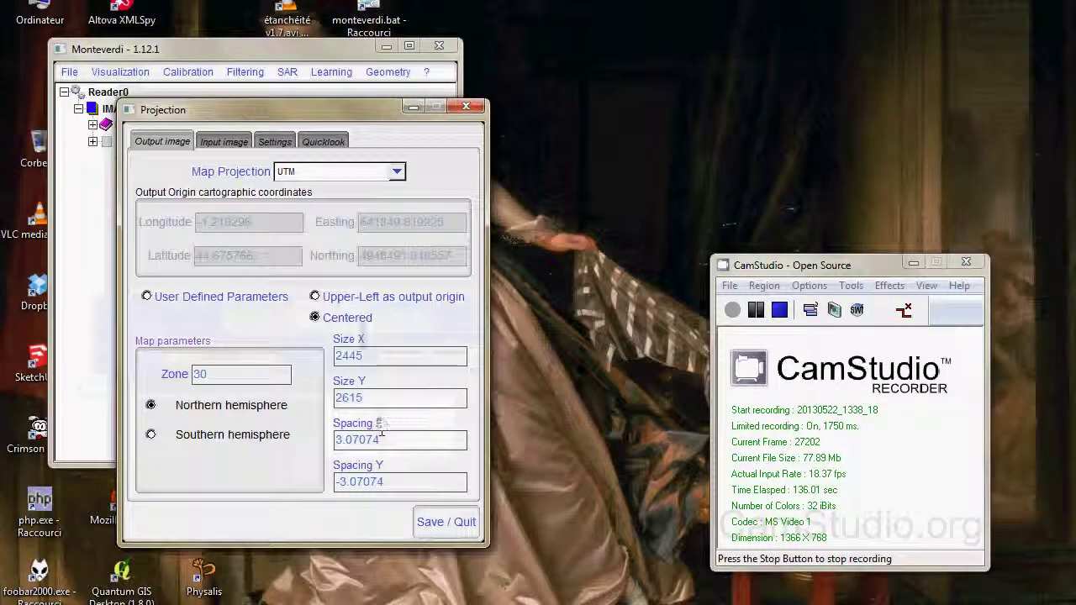
# Switch the output origin to user defined parameters, with longitude -1.1638 and latitude 44.665
pyautogui.moveTo(293, 101); pyautogui.dragTo(304, 39)
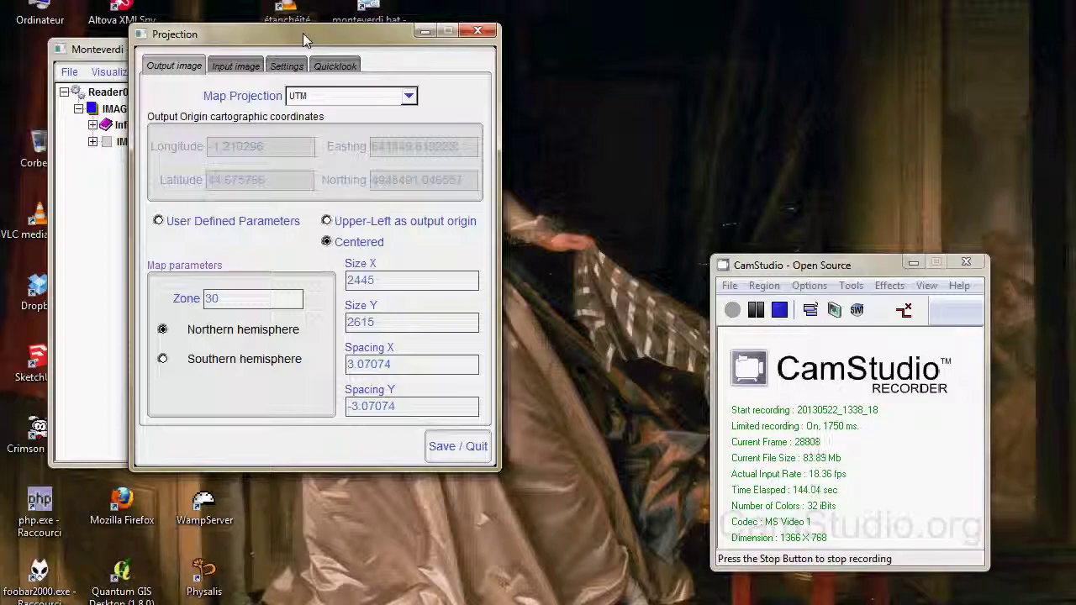
pyautogui.click(158, 221)
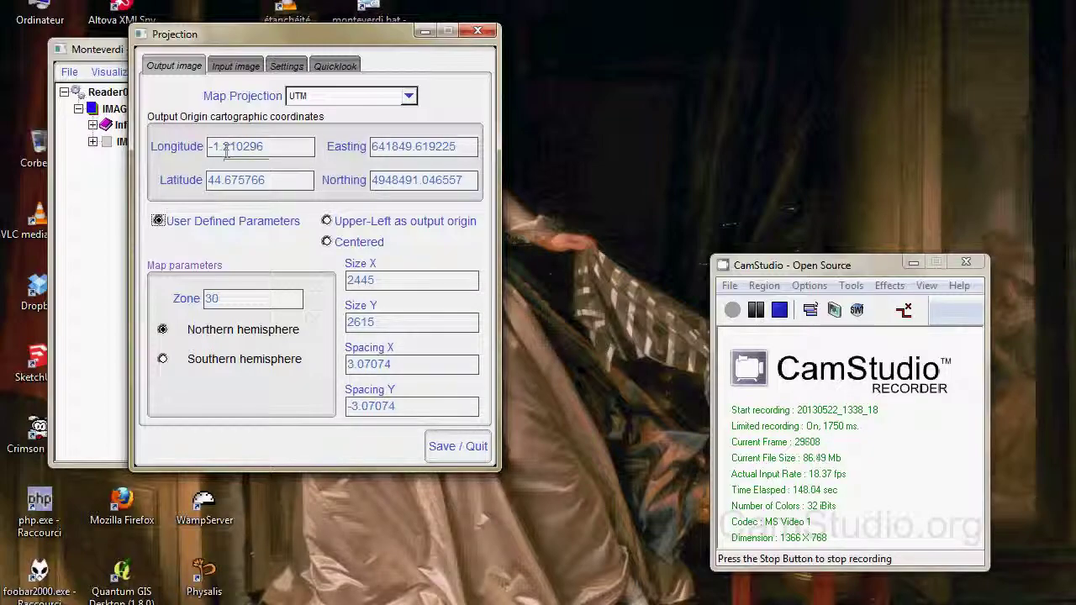
pyautogui.moveTo(225, 148); pyautogui.dragTo(272, 141)
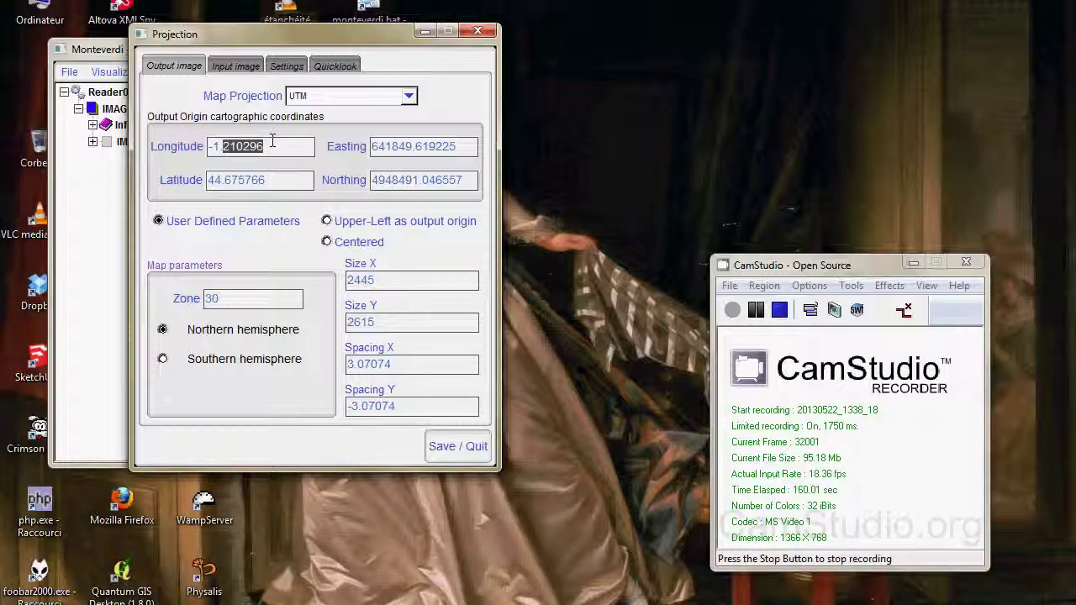
pyautogui.write('166')
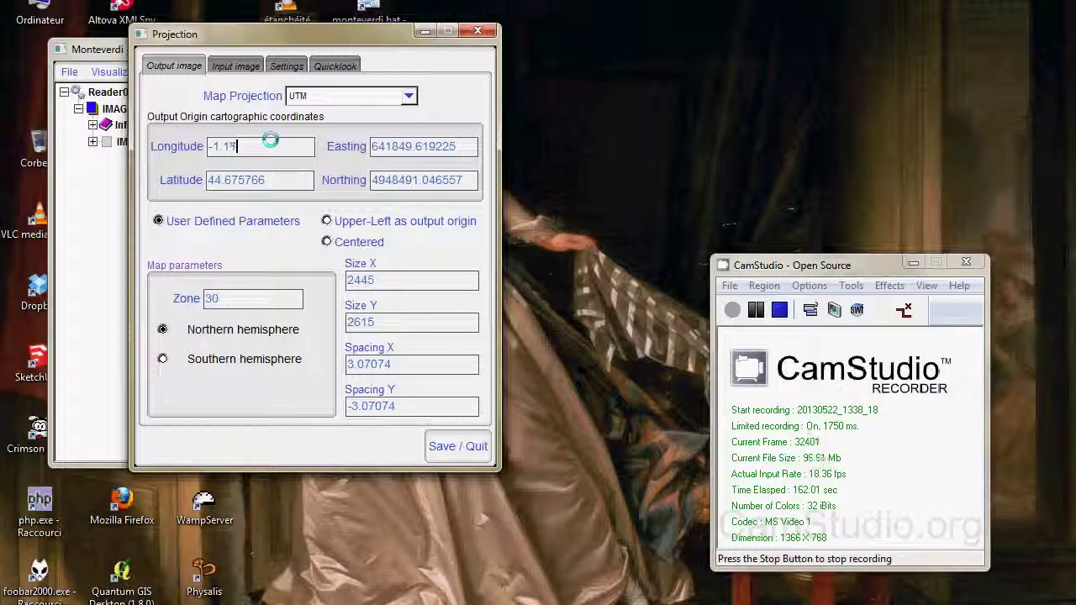
pyautogui.write('38')
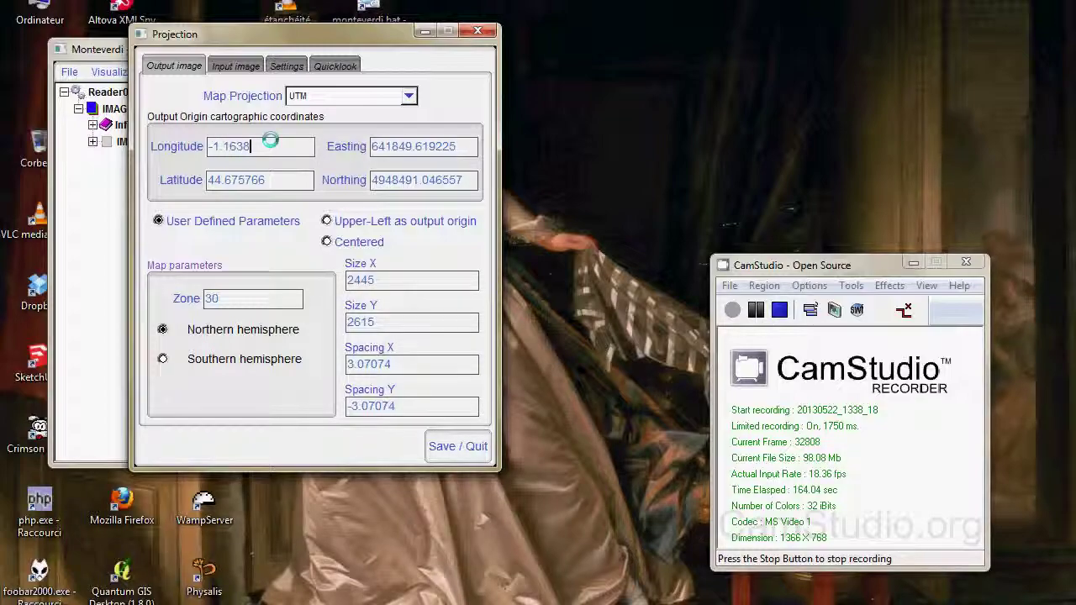
pyautogui.moveTo(224, 180); pyautogui.dragTo(288, 181)
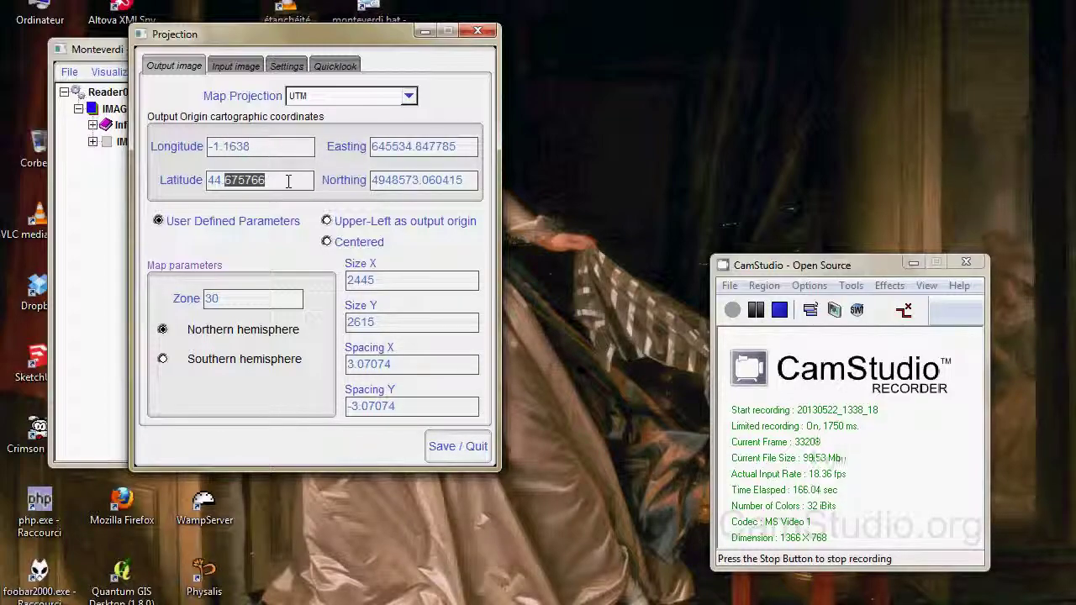
pyautogui.write('665')
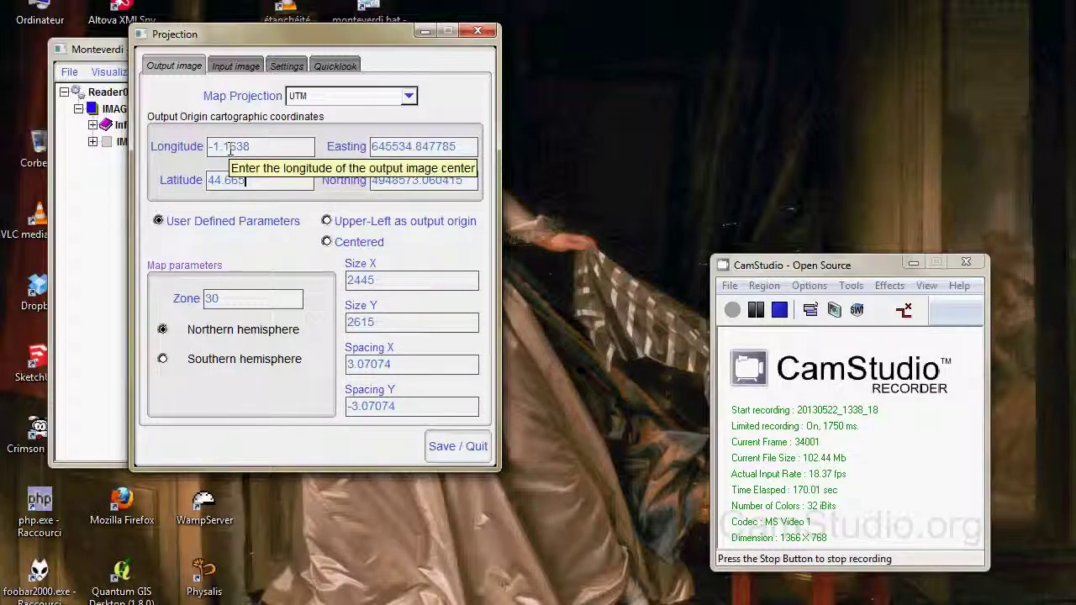
pyautogui.press('Tab')
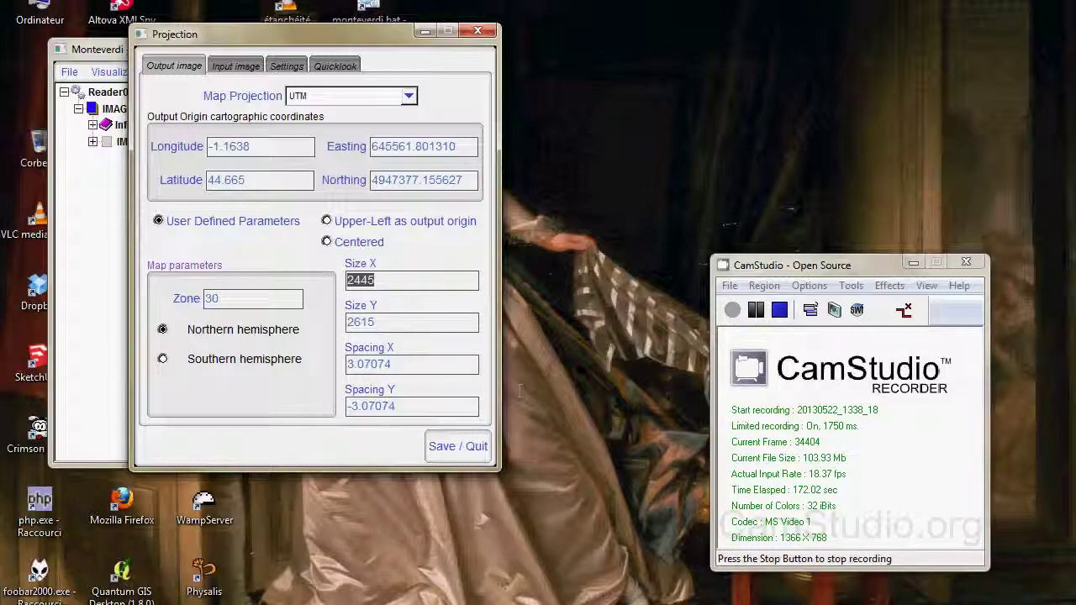
# Set the output image size to 700 by 500 and the spacing to 5 in X and -5 in Y
pyautogui.write('700')
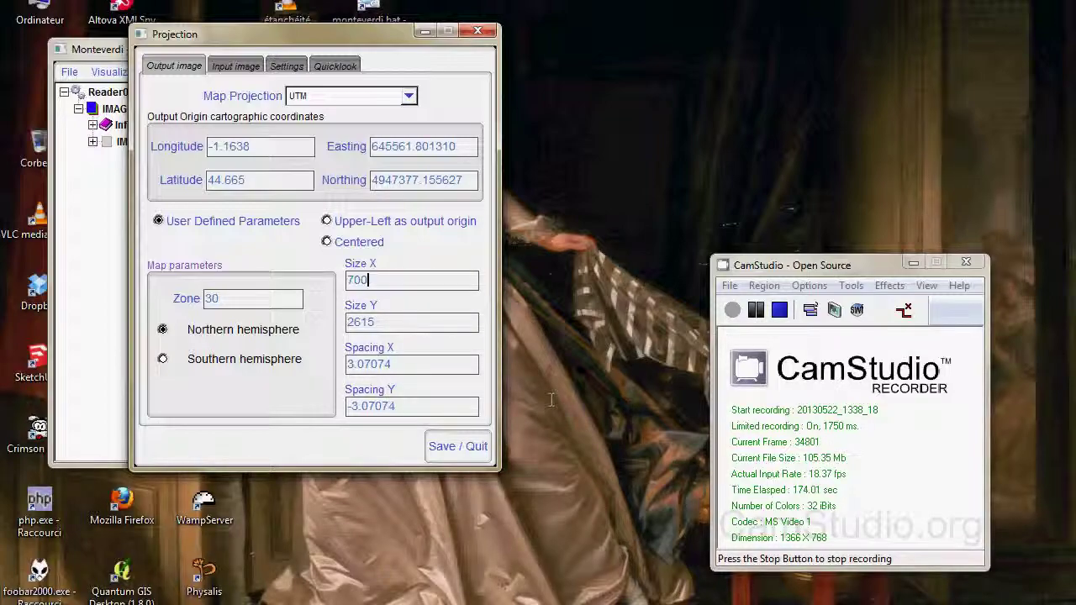
pyautogui.press('Tab')
pyautogui.write('500')
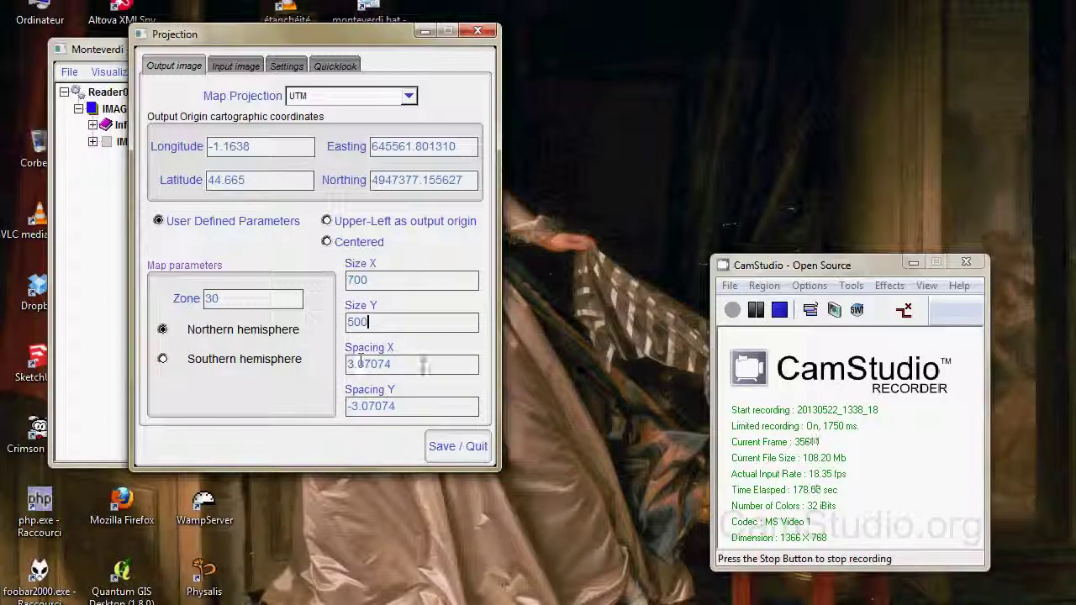
pyautogui.press('Tab')
pyautogui.write('25')
pyautogui.press('Tab')
pyautogui.write('-5')
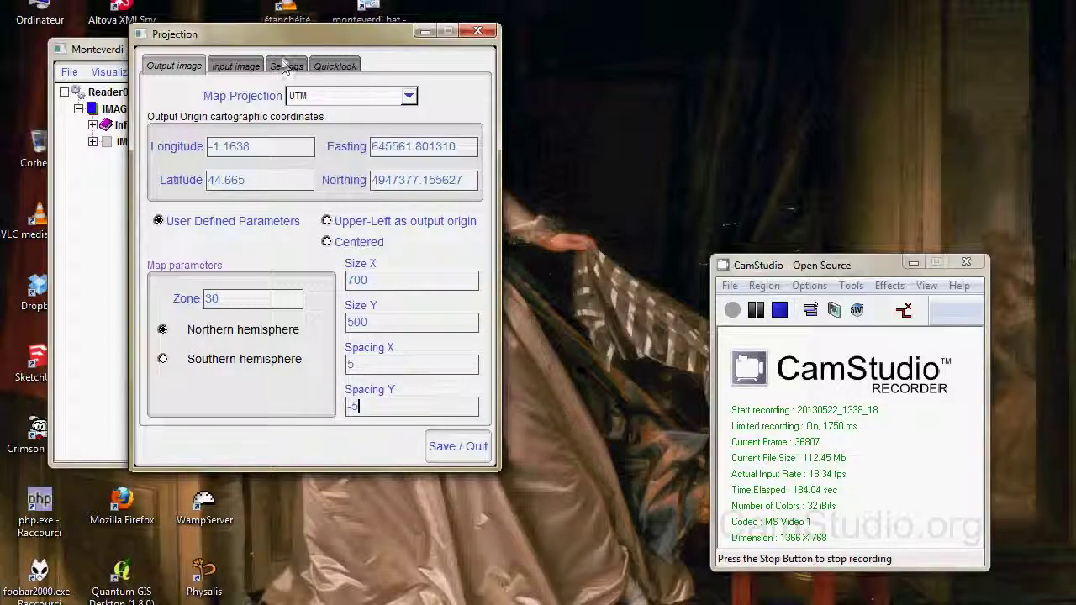
# Examine the interpolation and DEM settings and the available output map projections, keeping UTM selected
pyautogui.moveTo(296, 39); pyautogui.dragTo(253, 35)
pyautogui.click(249, 62)
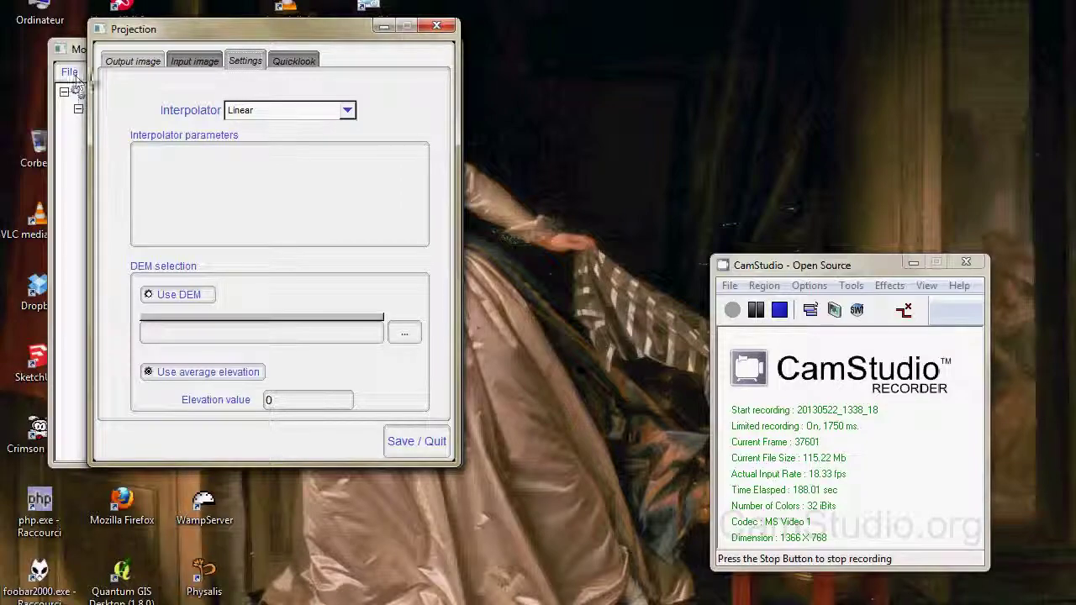
pyautogui.click(132, 62)
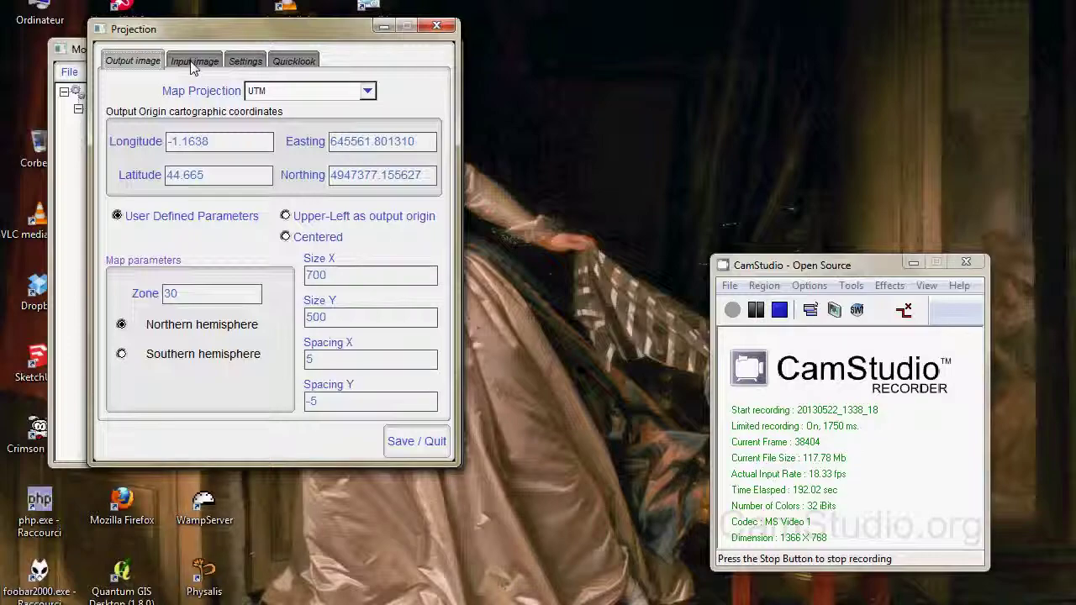
pyautogui.click(273, 92)
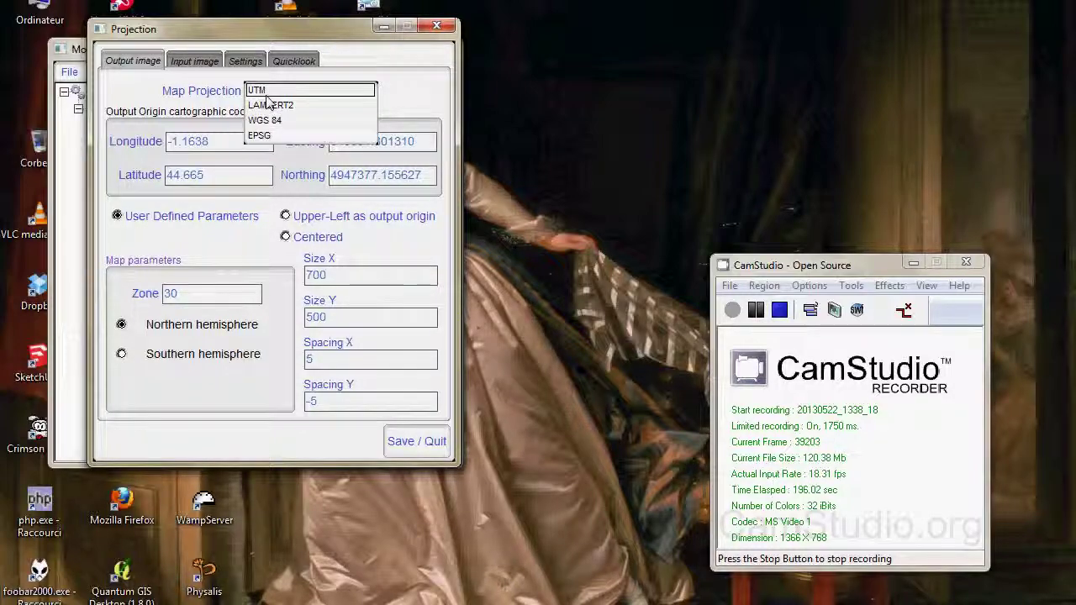
pyautogui.click(269, 92)
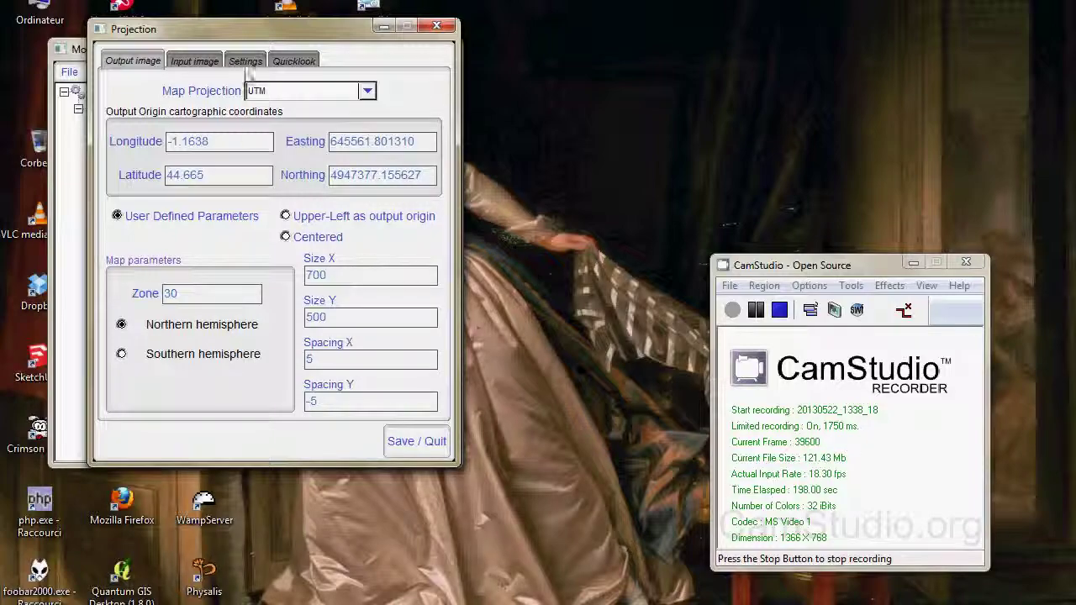
pyautogui.click(248, 64)
pyautogui.click(134, 66)
pyautogui.click(261, 91)
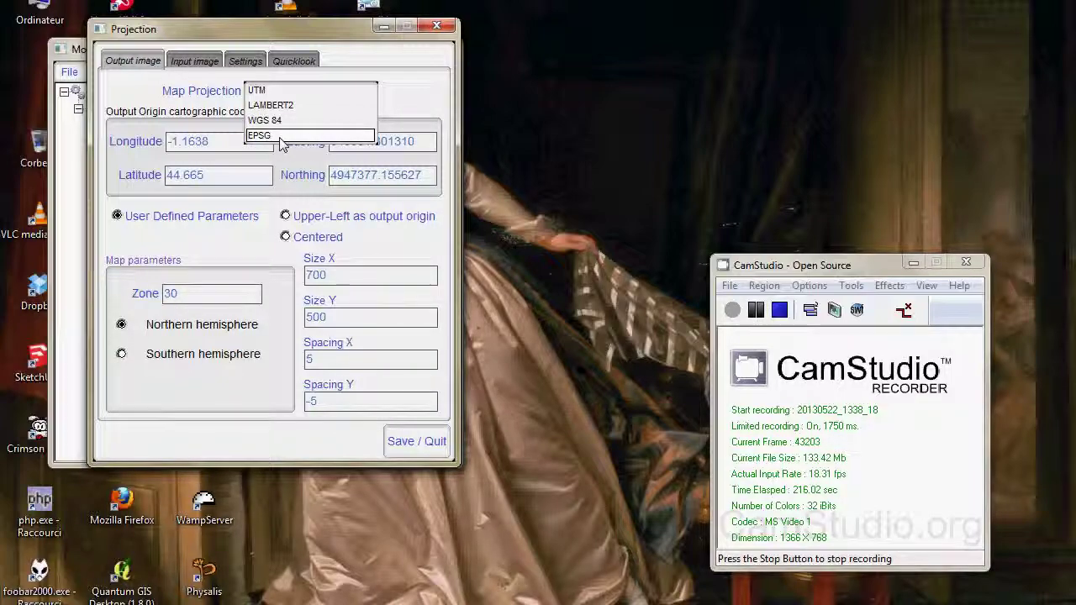
pyautogui.click(269, 90)
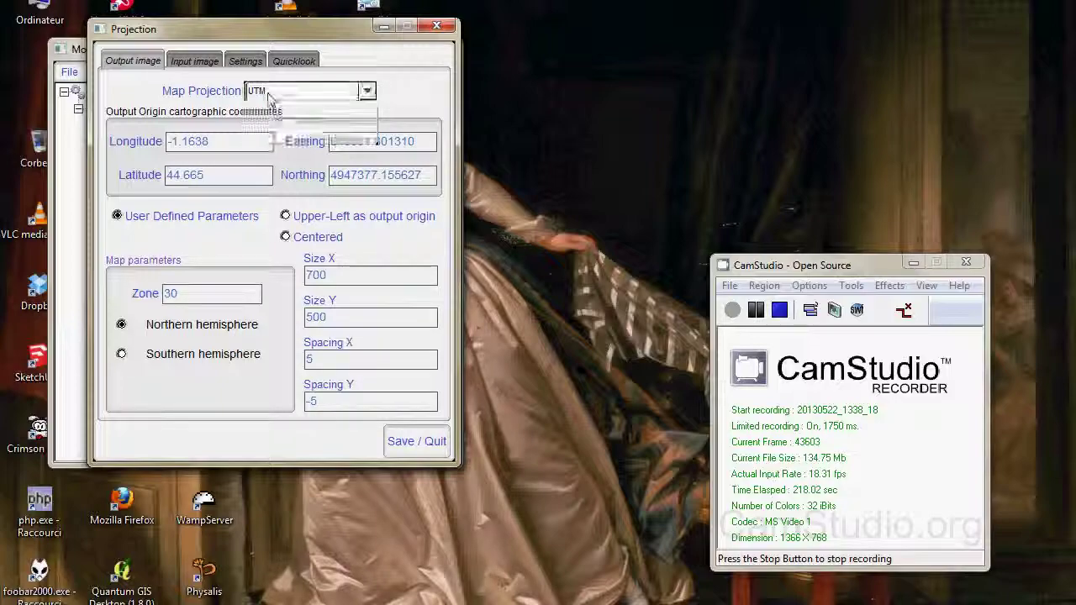
# Choose the BCO interpolator for the projection and set its radius to 3
pyautogui.click(246, 60)
pyautogui.click(253, 110)
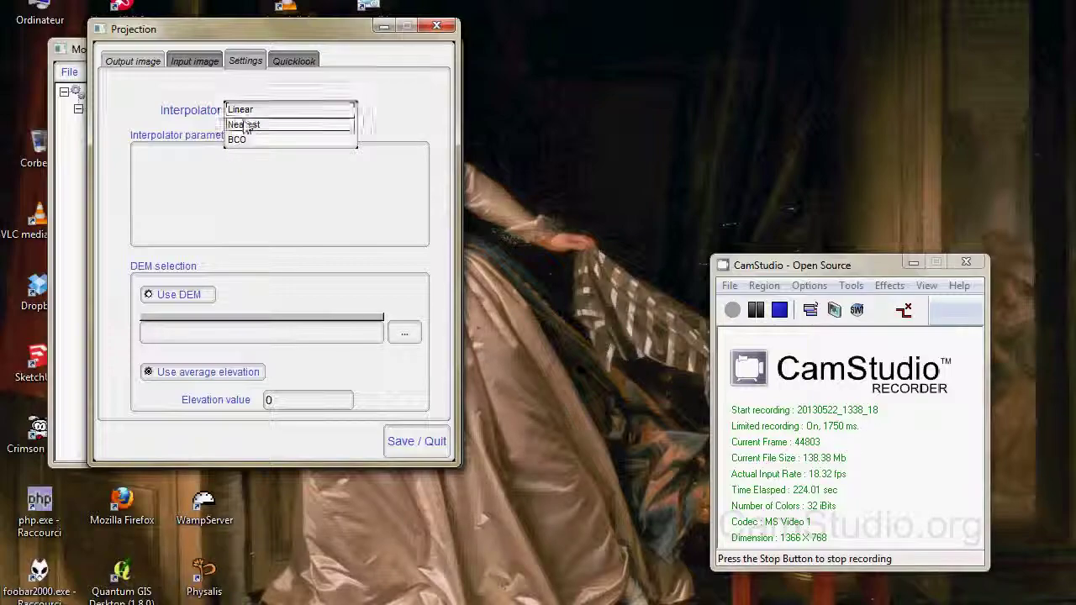
pyautogui.click(241, 142)
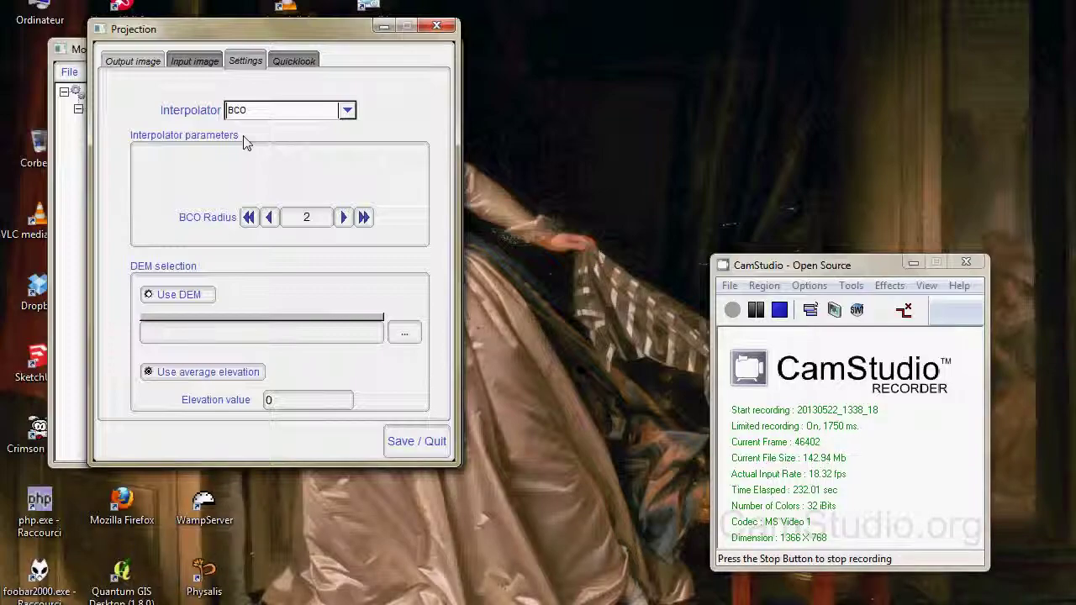
pyautogui.click(343, 217)
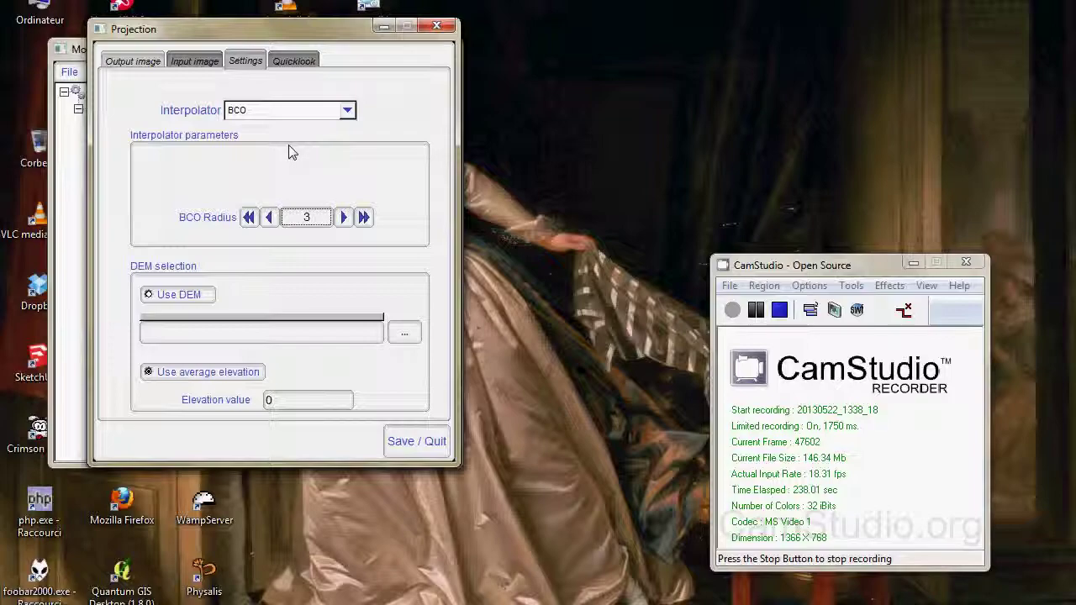
# Use a DEM for the projection, choosing the Arcachon SRTM_N44W02 directory, and save the projection settings
pyautogui.click(149, 294)
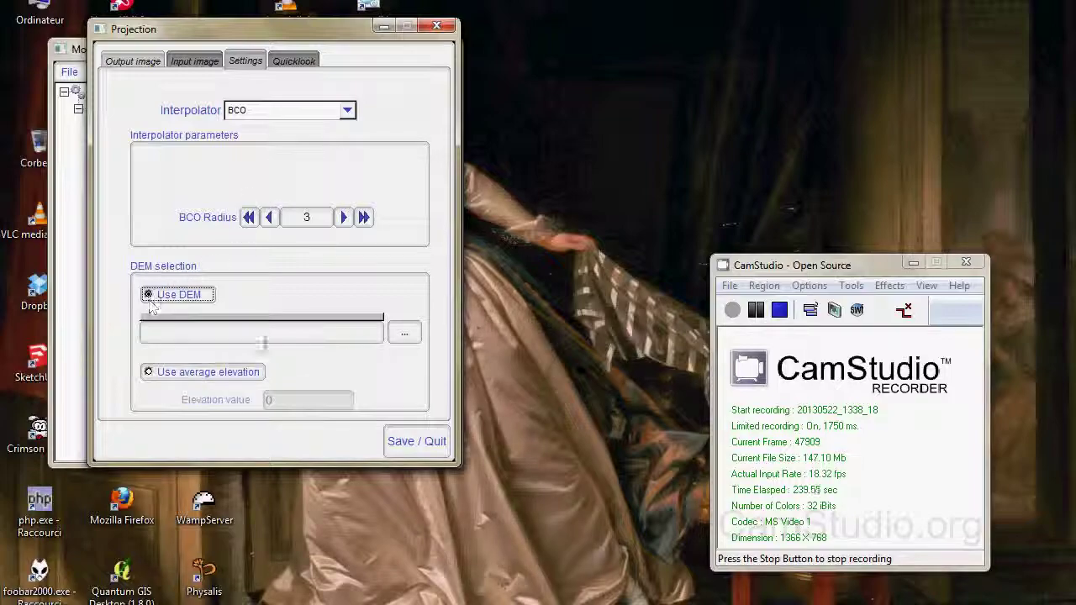
pyautogui.click(404, 335)
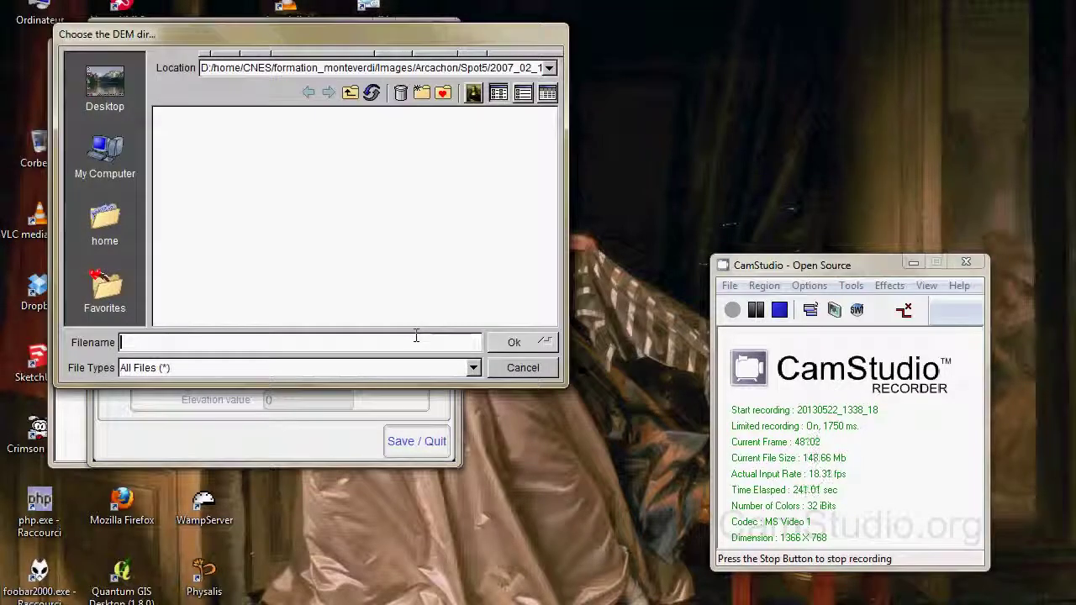
pyautogui.click(371, 94)
pyautogui.moveTo(296, 38); pyautogui.dragTo(303, 19)
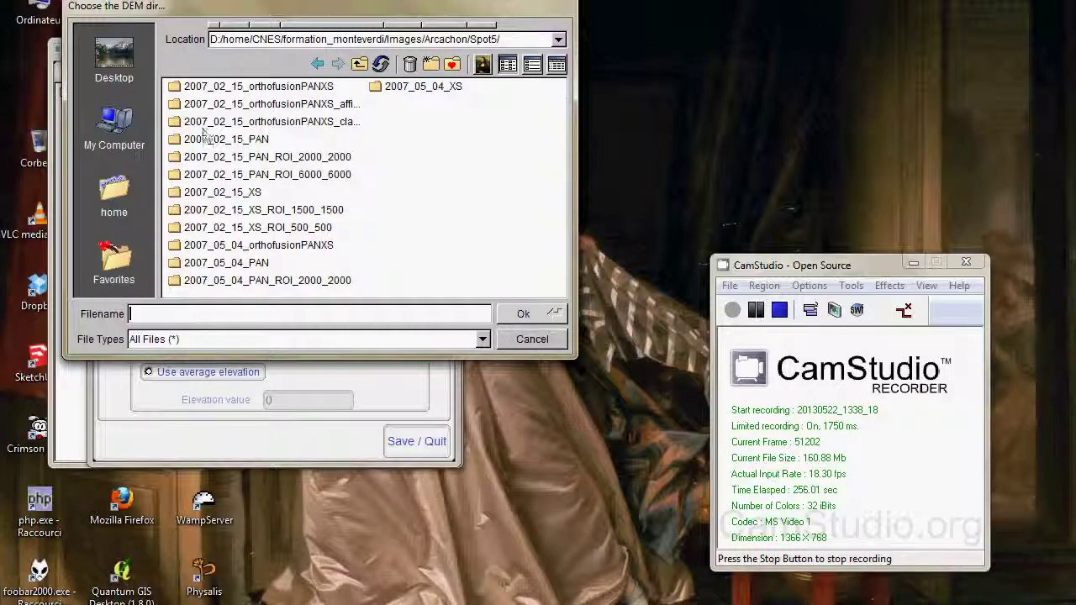
pyautogui.click(367, 67)
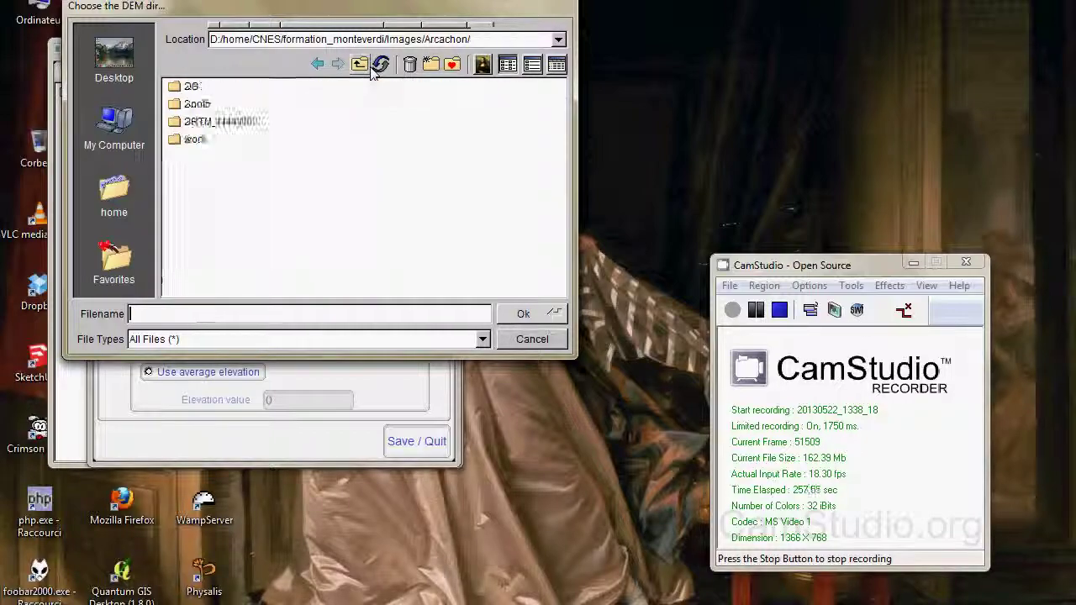
pyautogui.click(208, 125)
pyautogui.moveTo(281, 14); pyautogui.dragTo(294, 12)
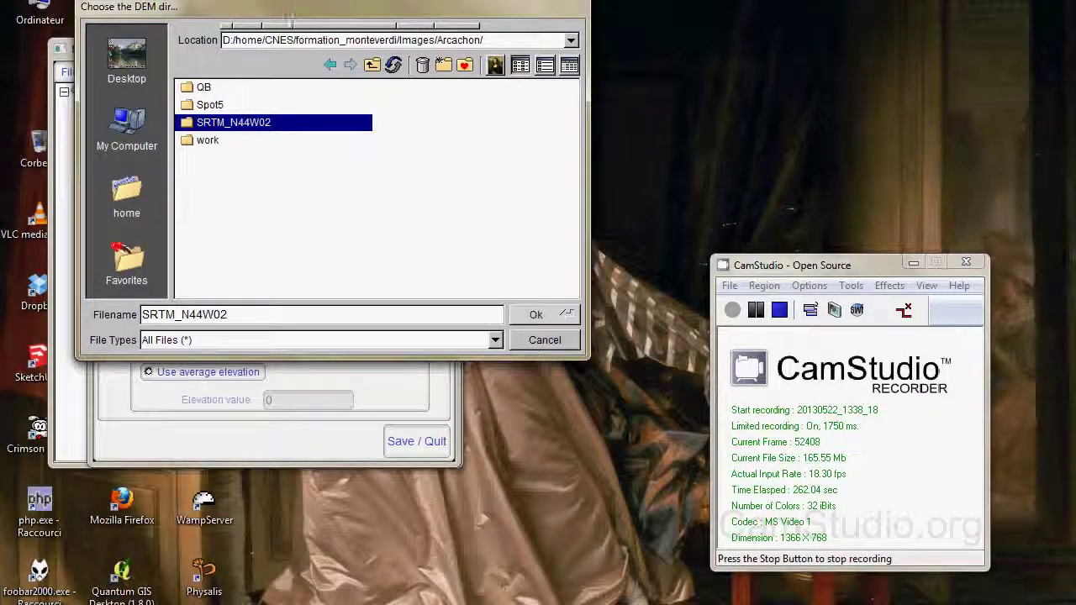
pyautogui.click(526, 313)
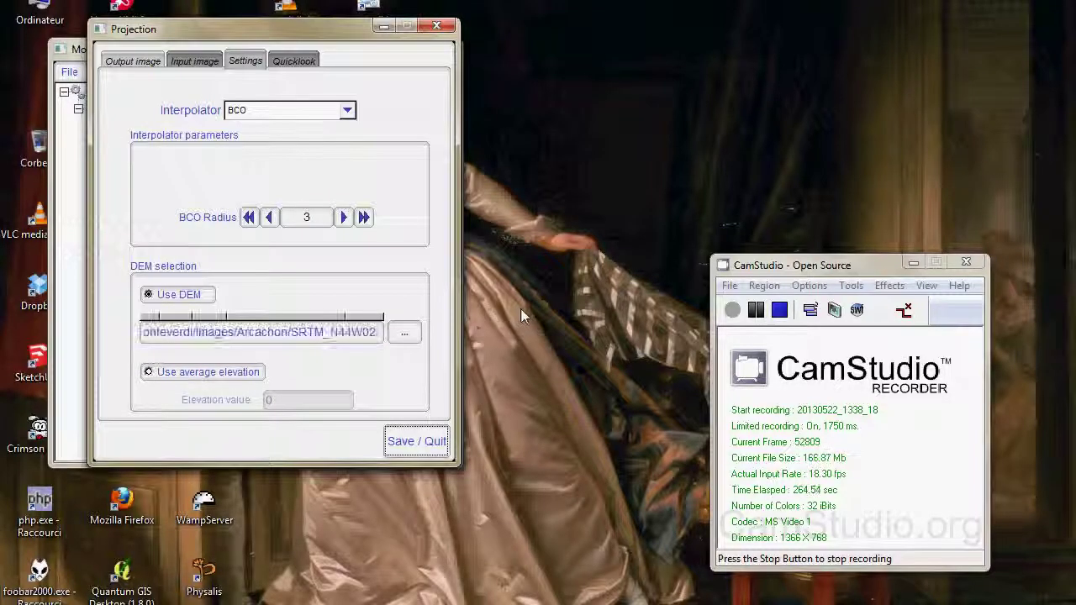
pyautogui.click(393, 446)
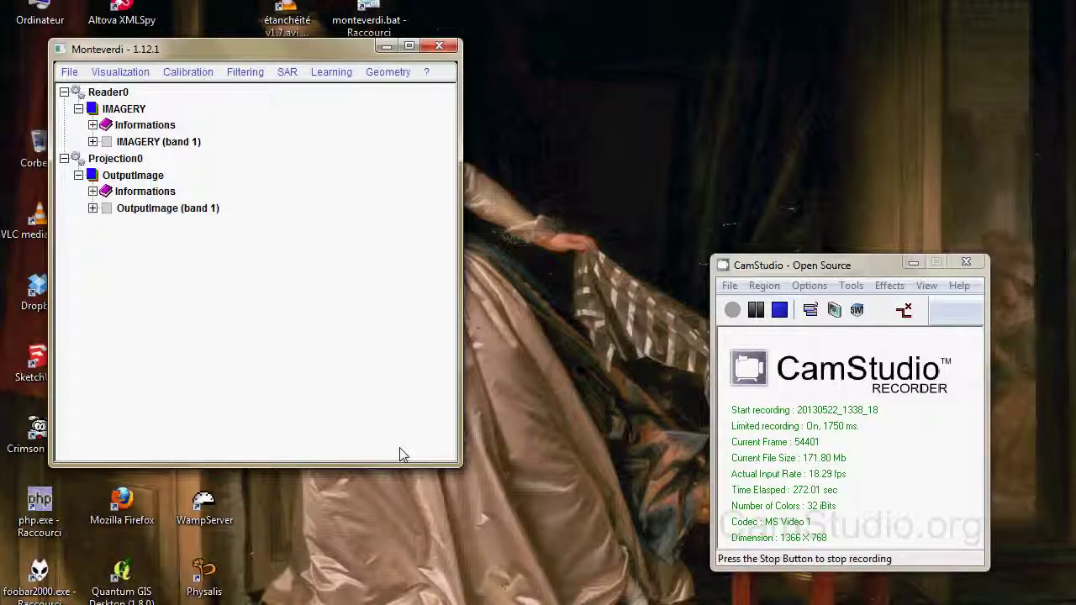
# Open the export of the Projection0 OutputImage dataset and set its output data type to int (32 bits)
pyautogui.click(118, 176)
pyautogui.rightClick(117, 176)
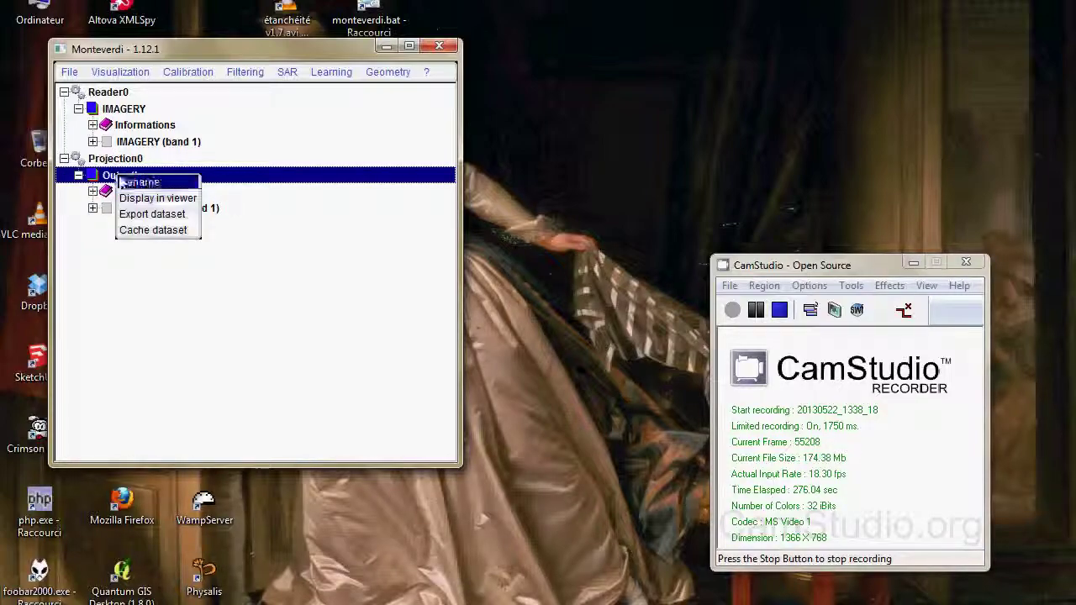
pyautogui.click(147, 215)
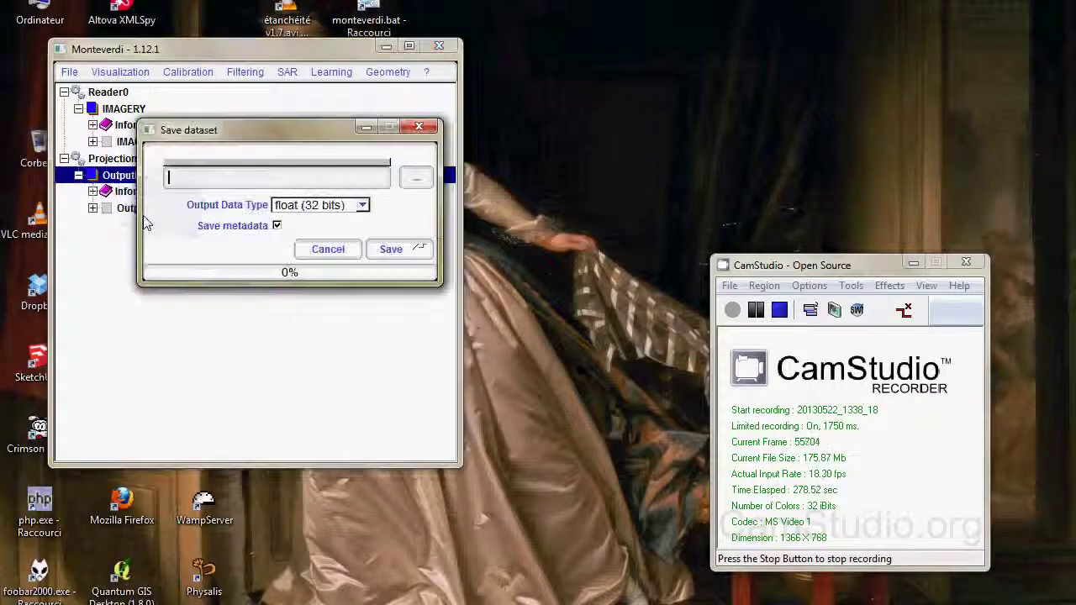
pyautogui.click(361, 205)
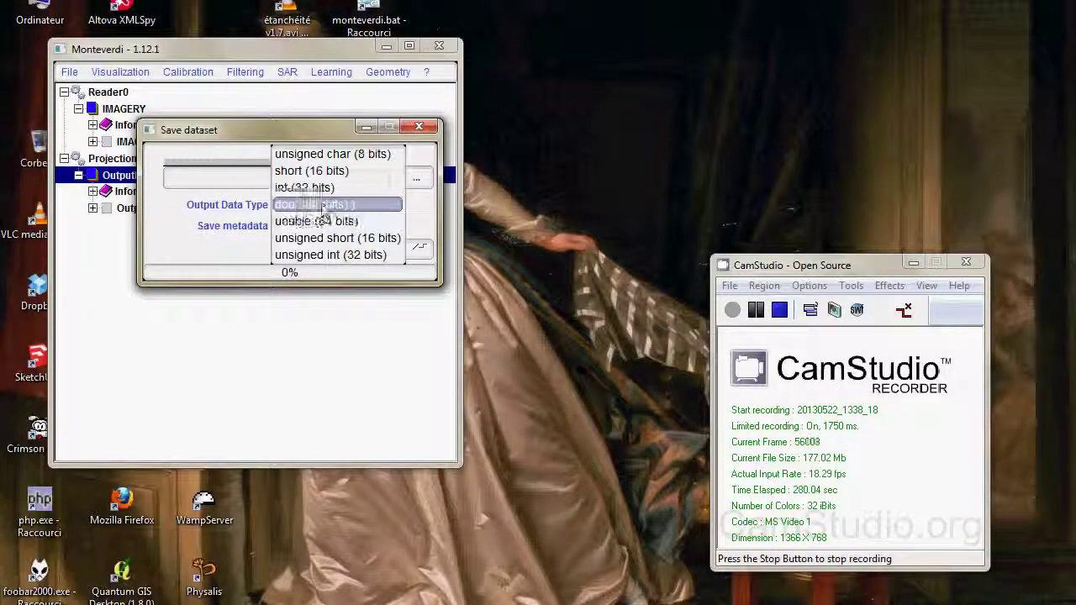
pyautogui.click(337, 187)
# Set the export file to reprojection.tif in the Arcachon work folder
pyautogui.click(416, 179)
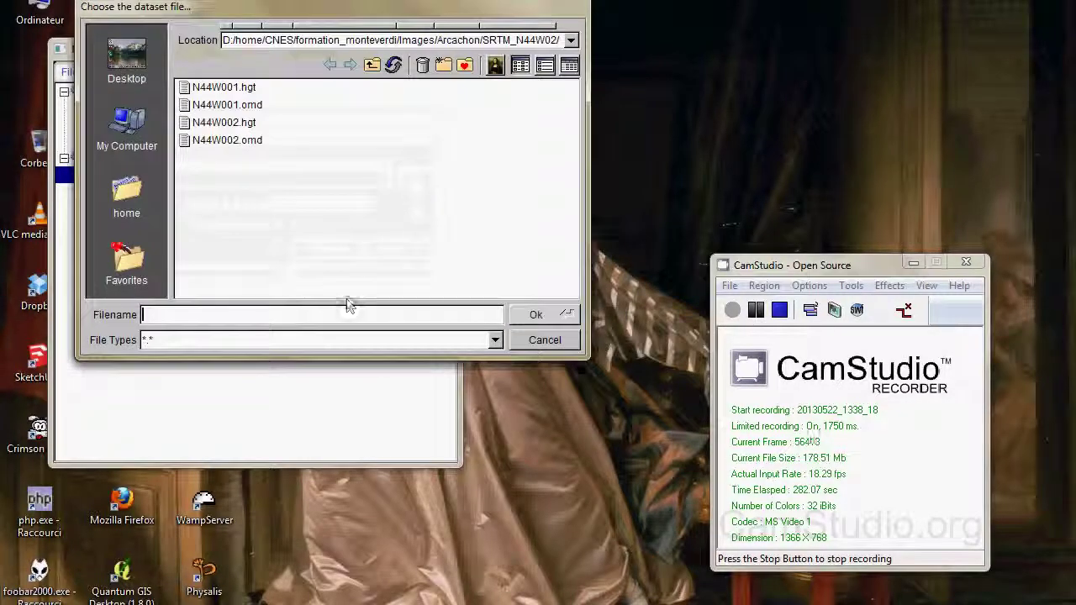
pyautogui.click(372, 66)
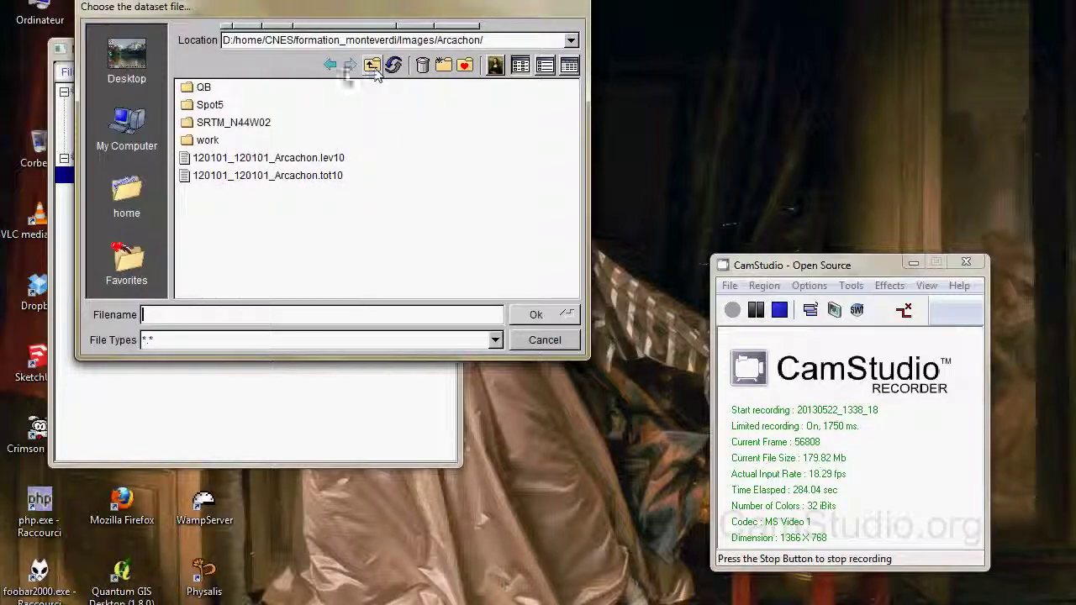
pyautogui.doubleClick(195, 113)
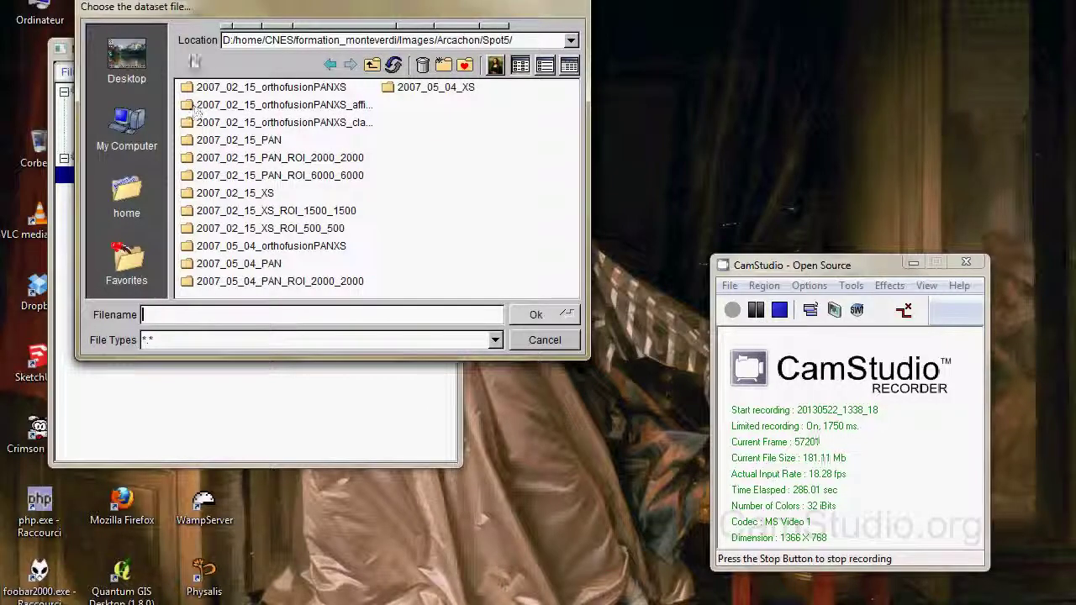
pyautogui.click(360, 67)
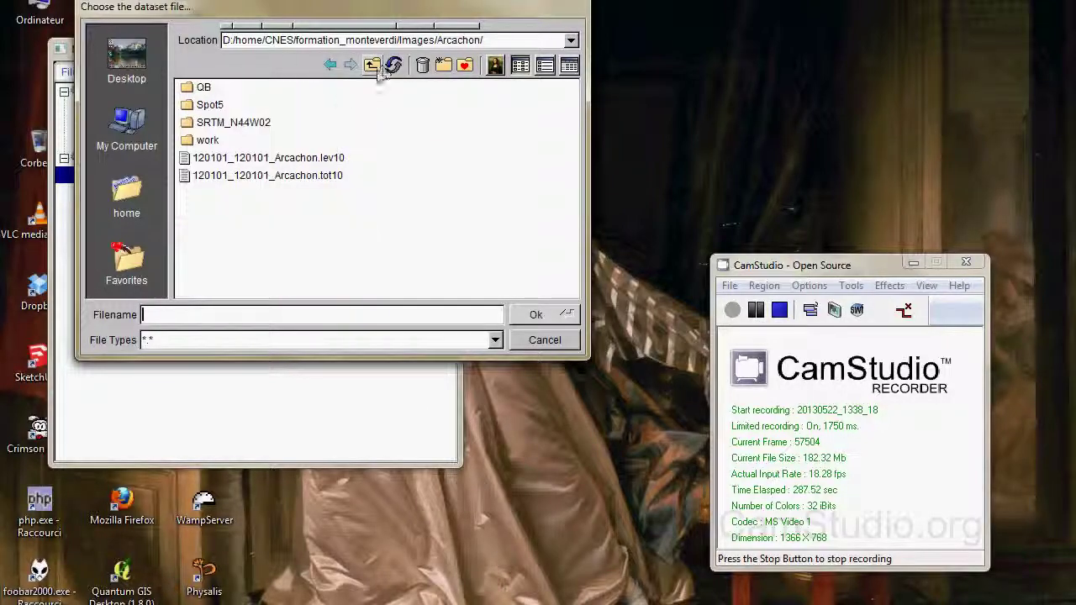
pyautogui.doubleClick(187, 142)
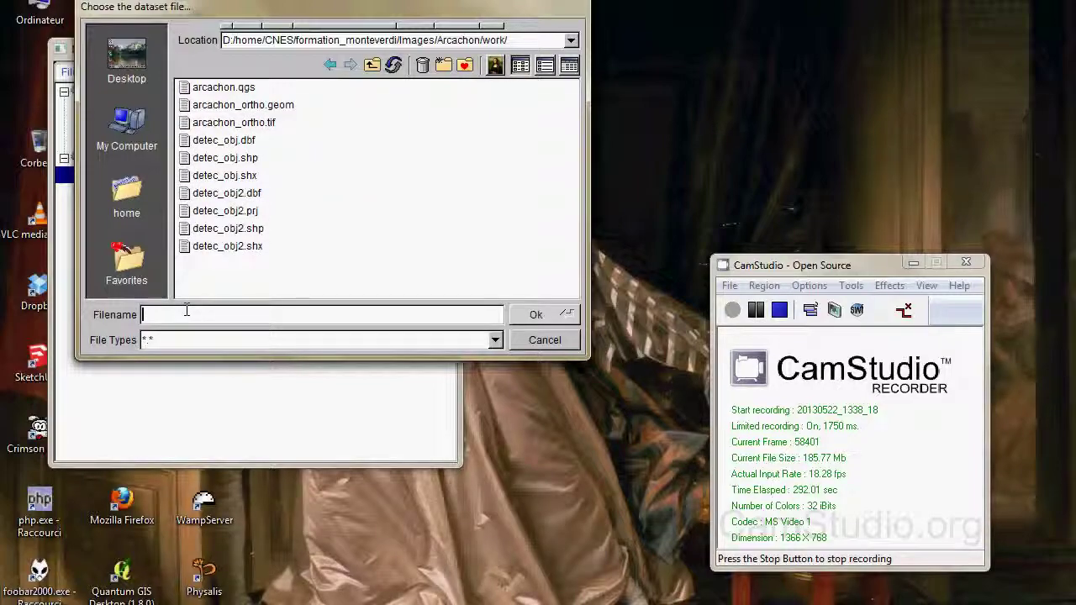
pyautogui.write('reprojec')
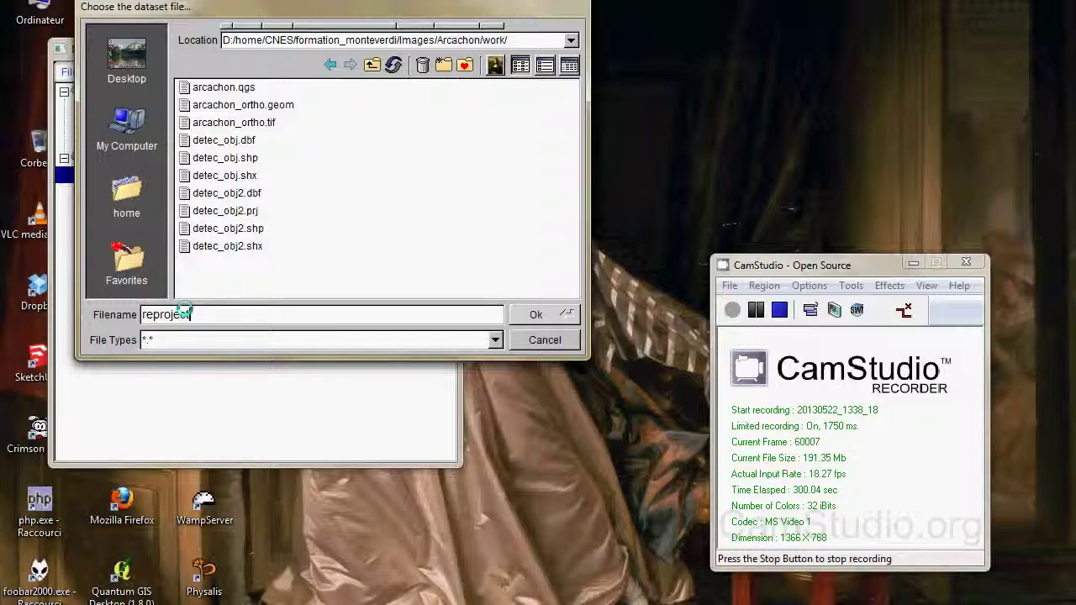
pyautogui.write('tooption.tif')
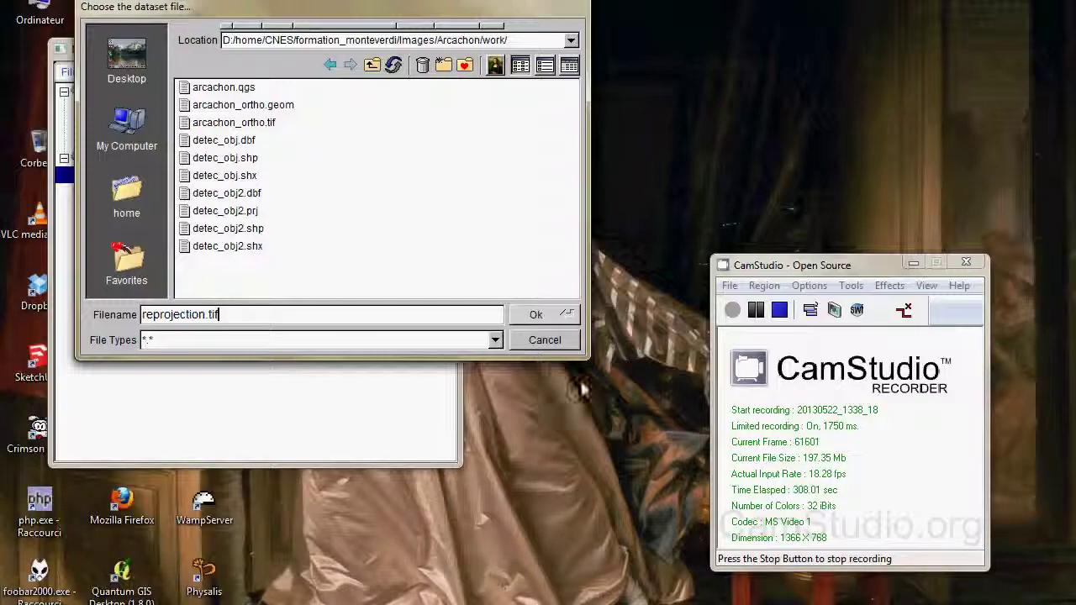
pyautogui.click(566, 317)
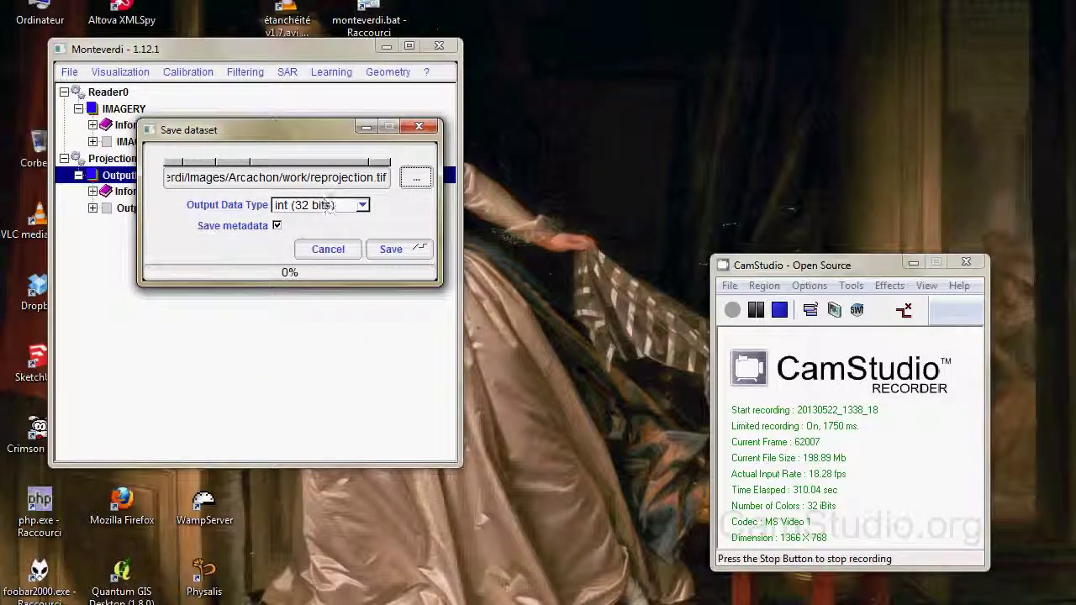
# Set the output data type to short (16 bits) and save the exported dataset
pyautogui.moveTo(294, 132); pyautogui.dragTo(326, 58)
pyautogui.click(330, 131)
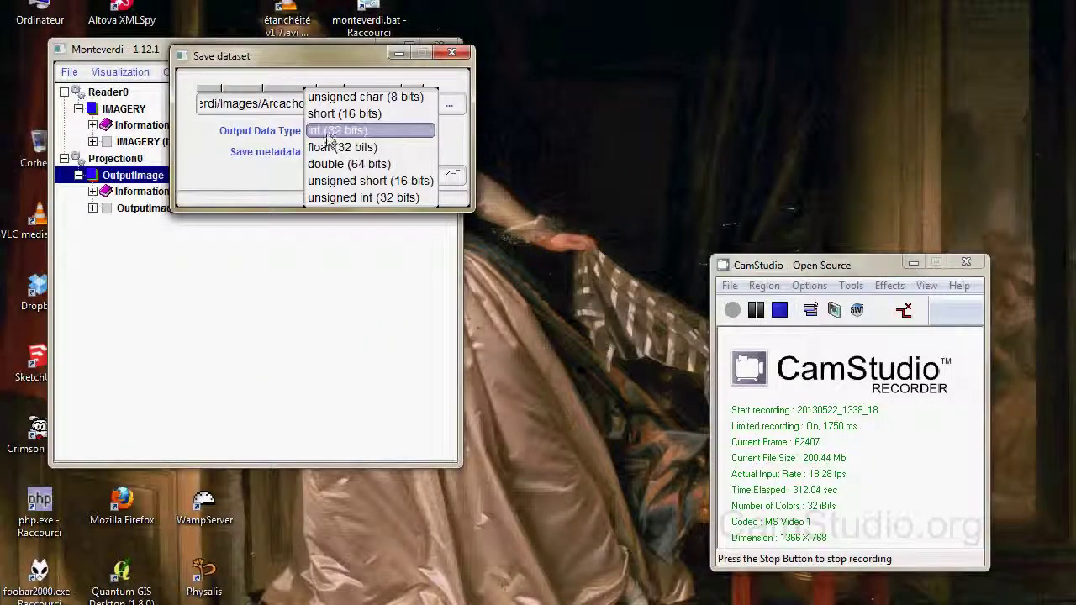
pyautogui.click(333, 112)
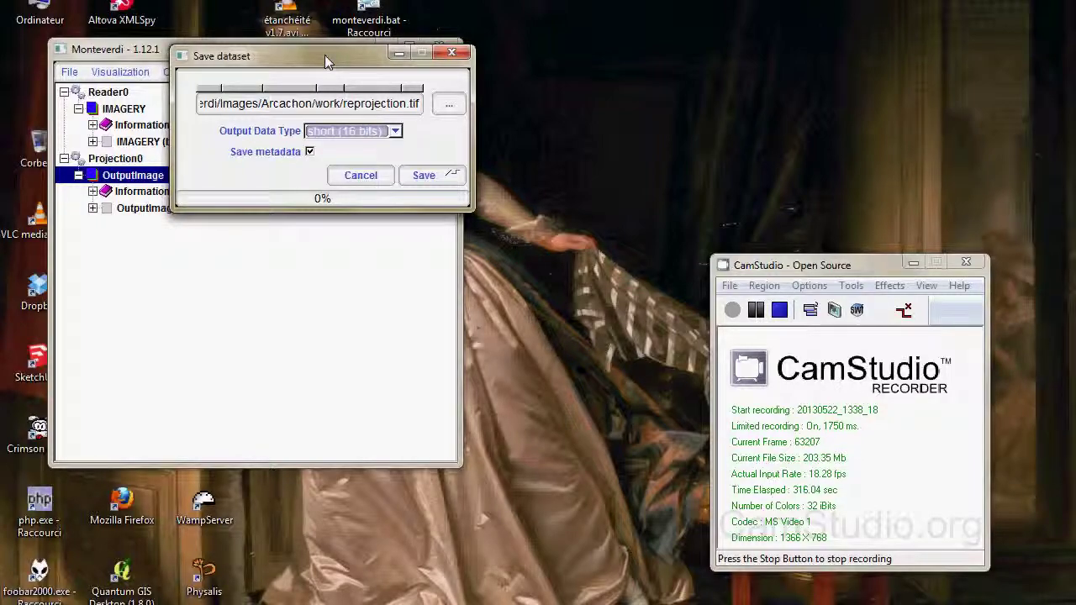
pyautogui.moveTo(329, 60); pyautogui.dragTo(324, 34)
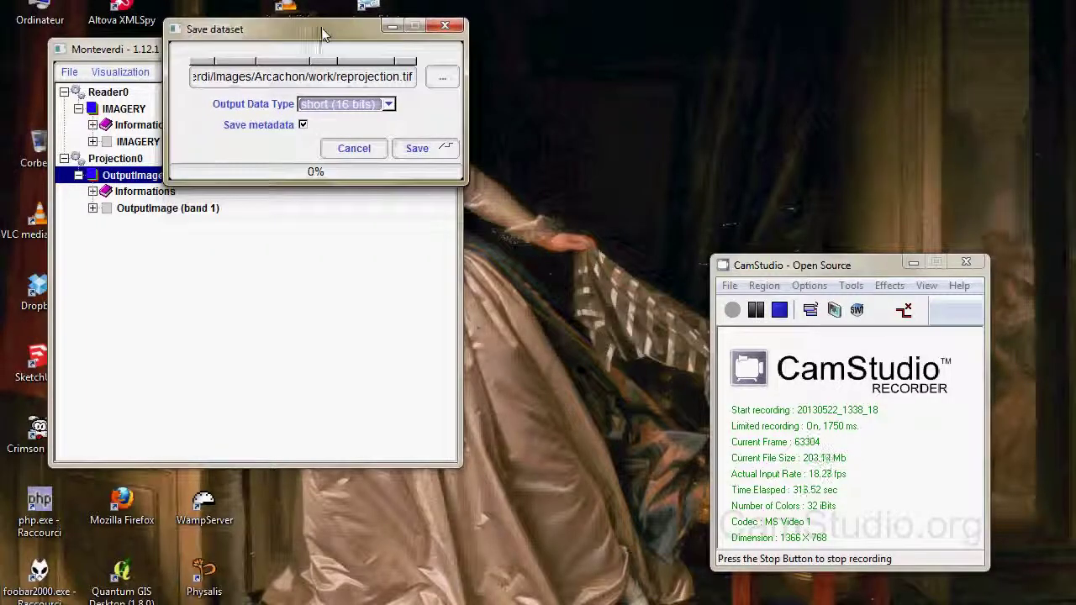
pyautogui.click(418, 150)
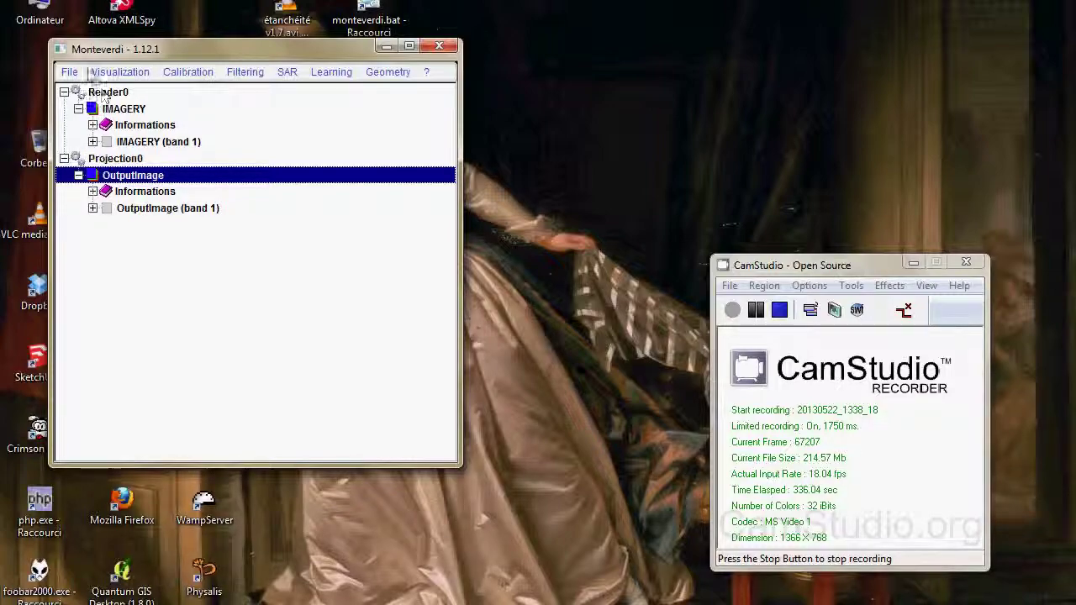
# Open the multispectral image IMAGERY.TIF from the Spot5 folder 2007_02_15_XS_ROI_500_500 as a new dataset
pyautogui.click(69, 71)
pyautogui.click(84, 89)
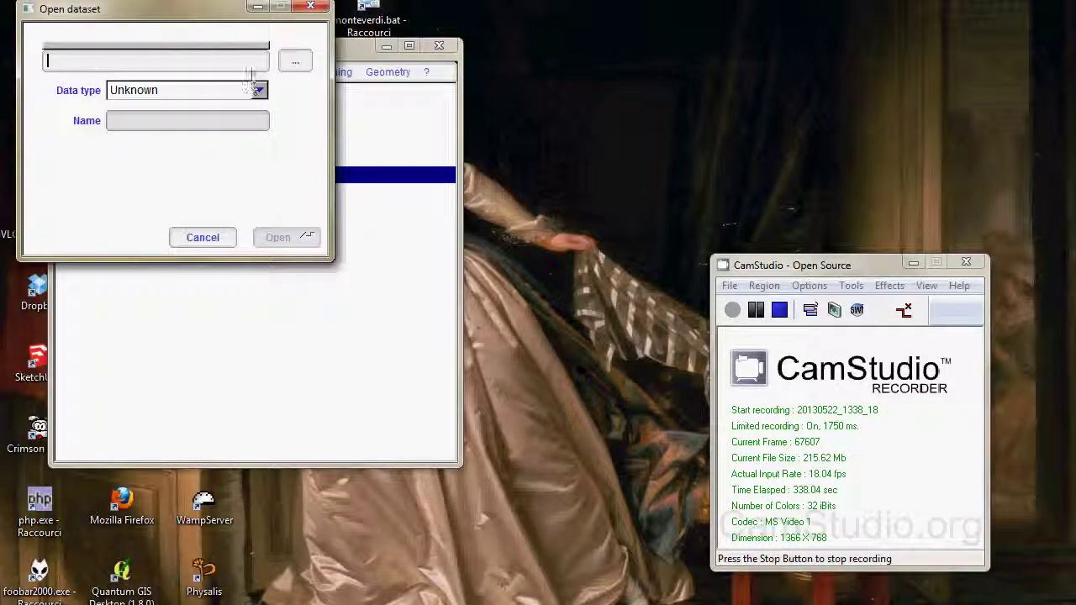
pyautogui.moveTo(223, 12); pyautogui.dragTo(386, 11)
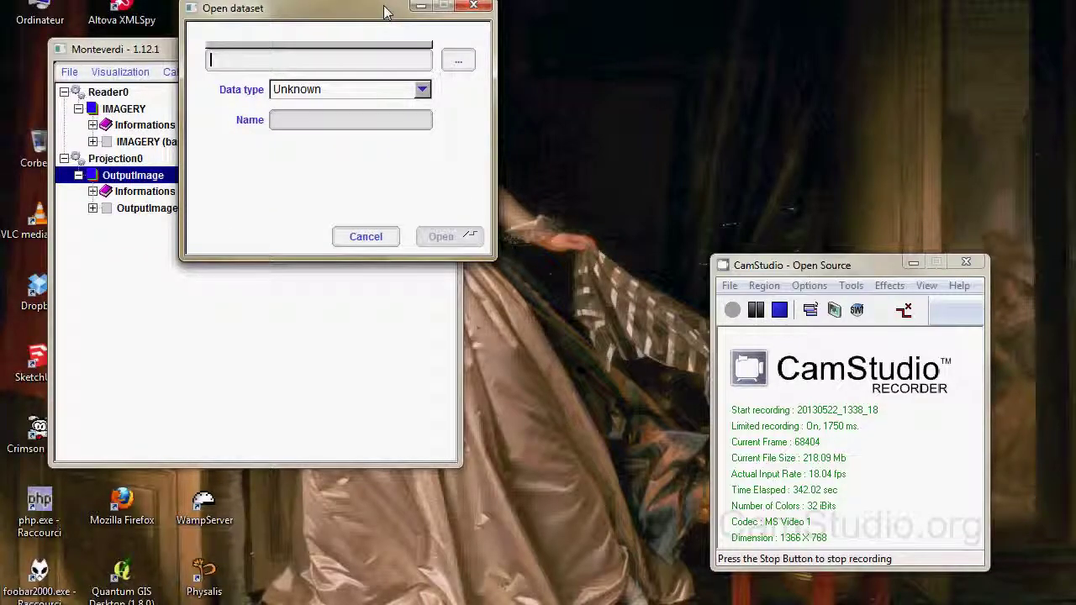
pyautogui.click(458, 60)
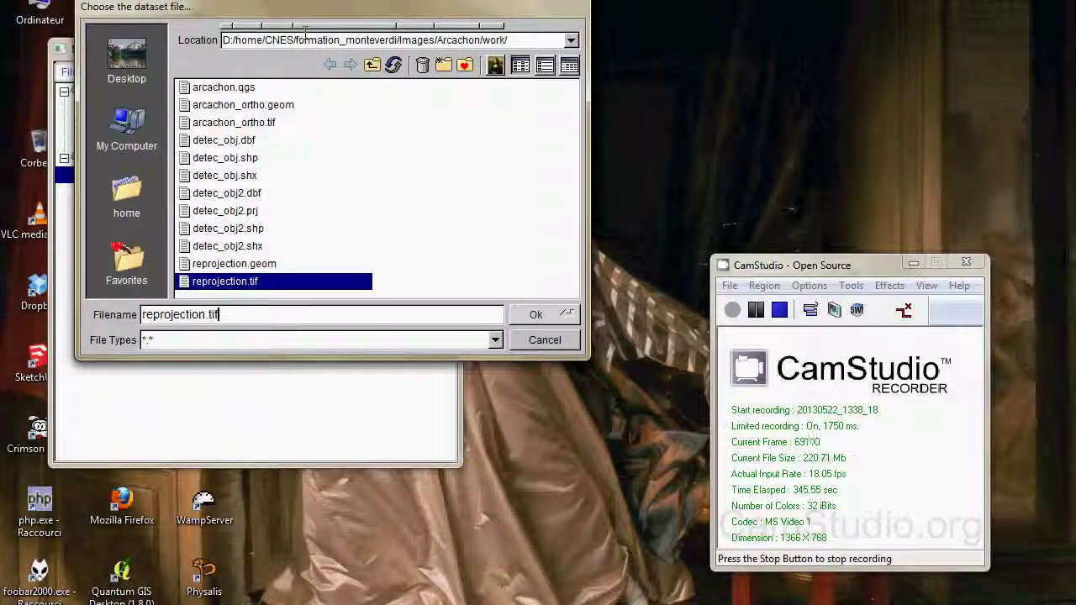
pyautogui.click(371, 65)
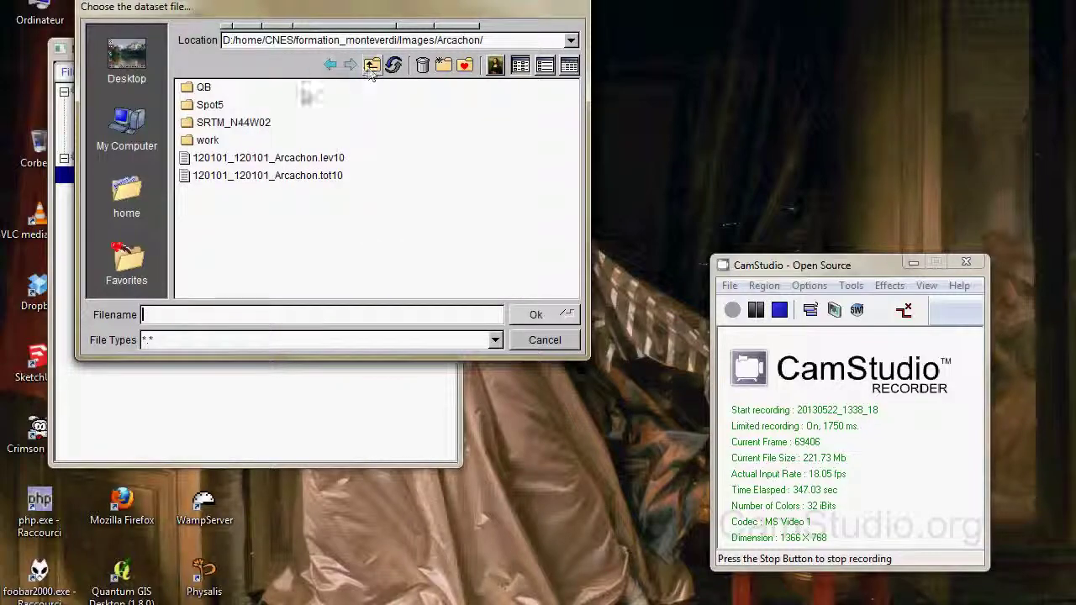
pyautogui.doubleClick(202, 106)
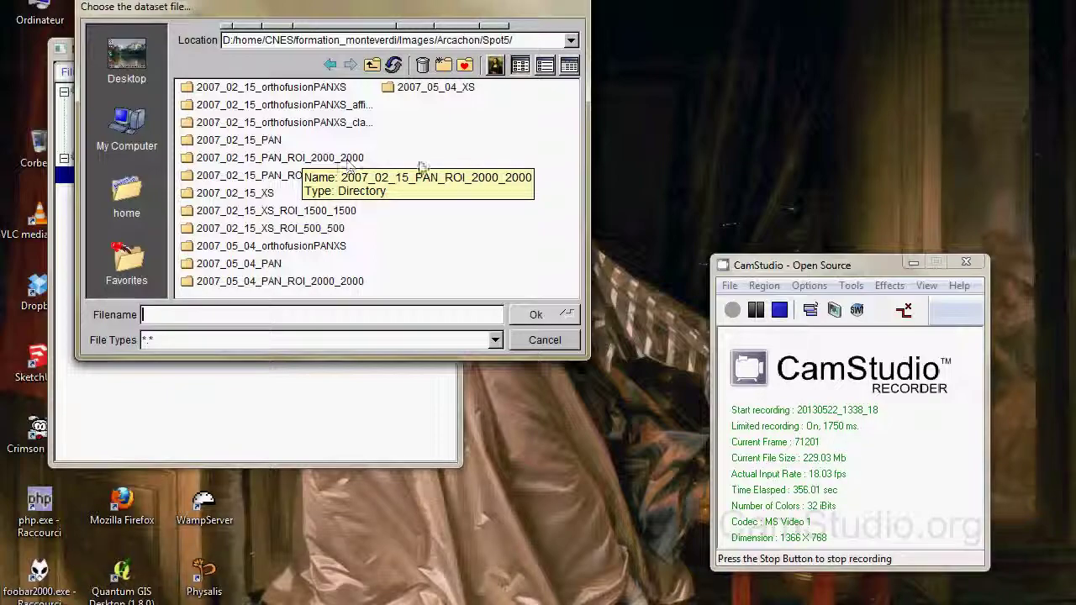
pyautogui.click(278, 230)
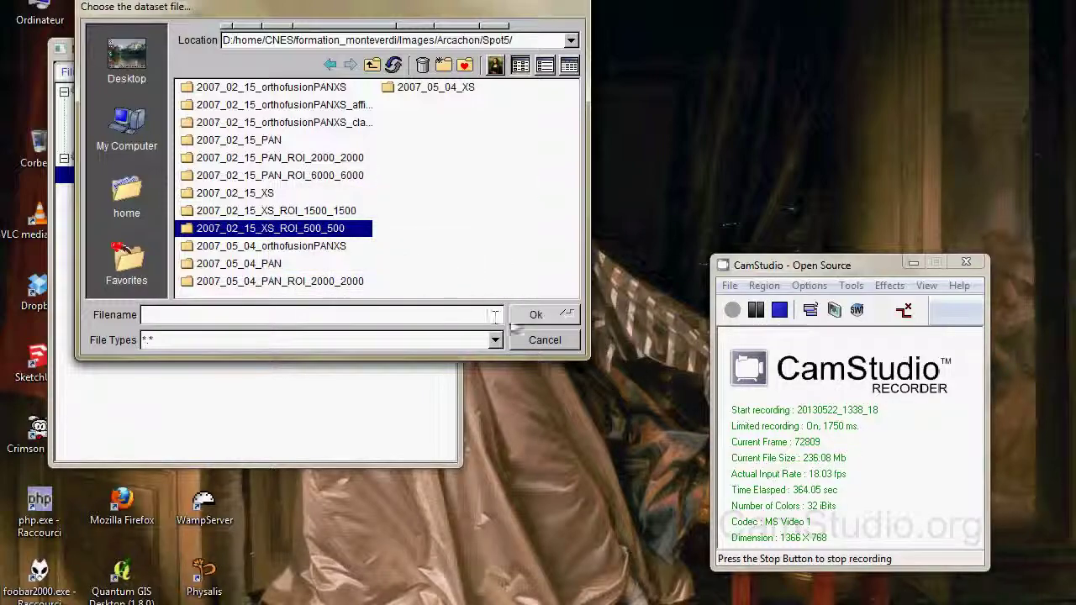
pyautogui.doubleClick(222, 232)
pyautogui.click(217, 108)
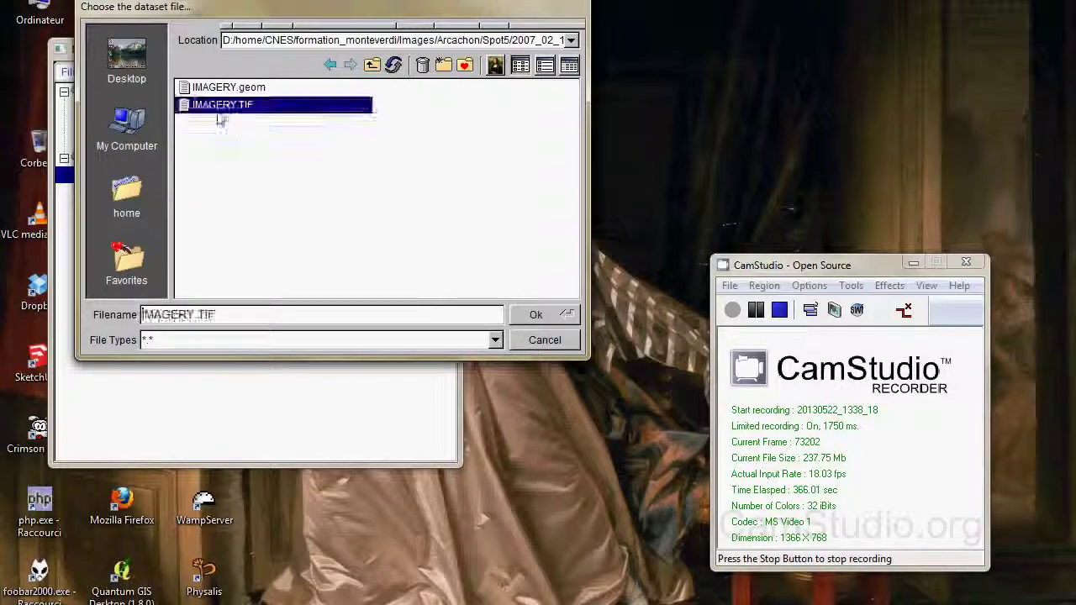
pyautogui.click(536, 316)
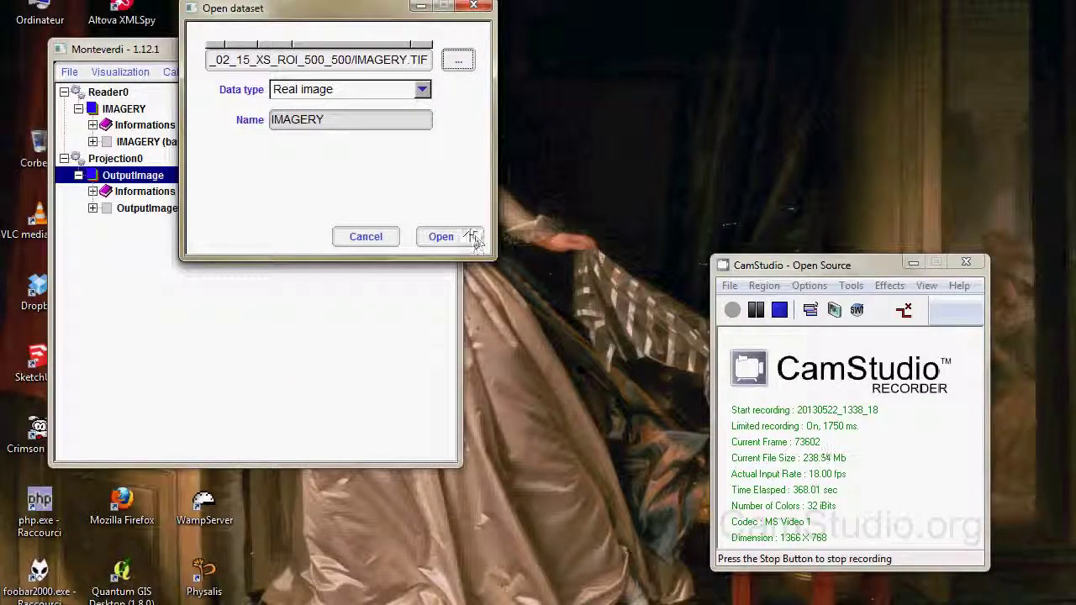
pyautogui.click(445, 240)
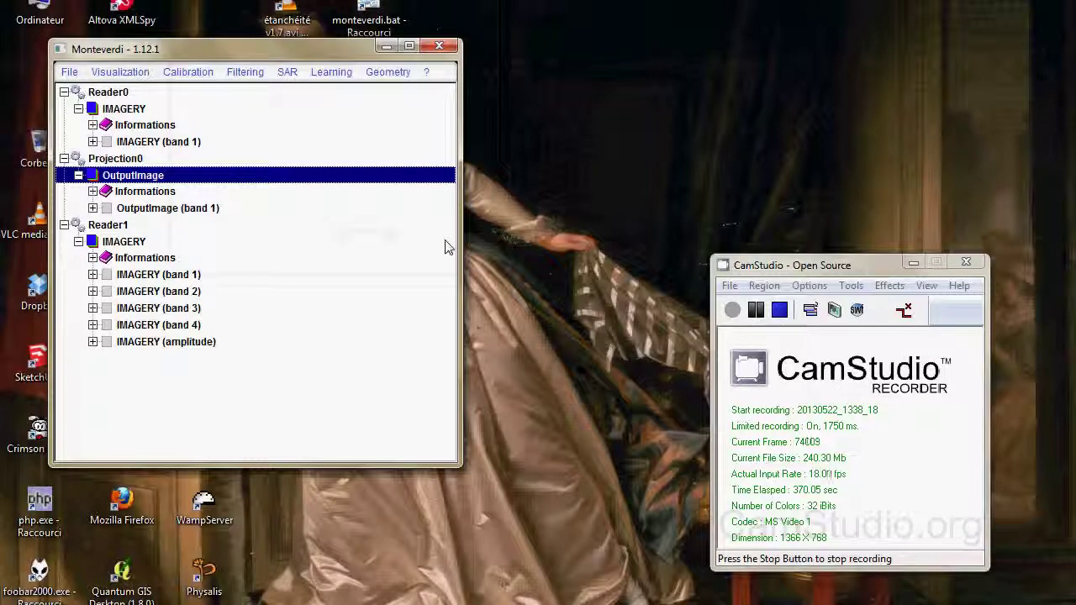
# Start superimposing two images, with the IMAGERY dataset of Reader1 as the image to reproject
pyautogui.click(386, 76)
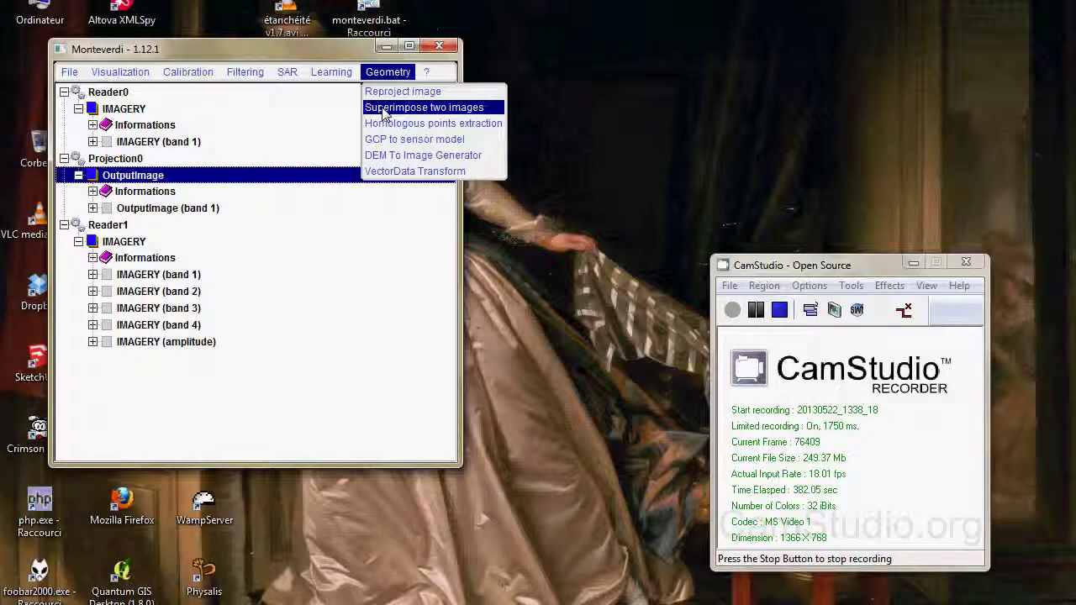
pyautogui.click(382, 109)
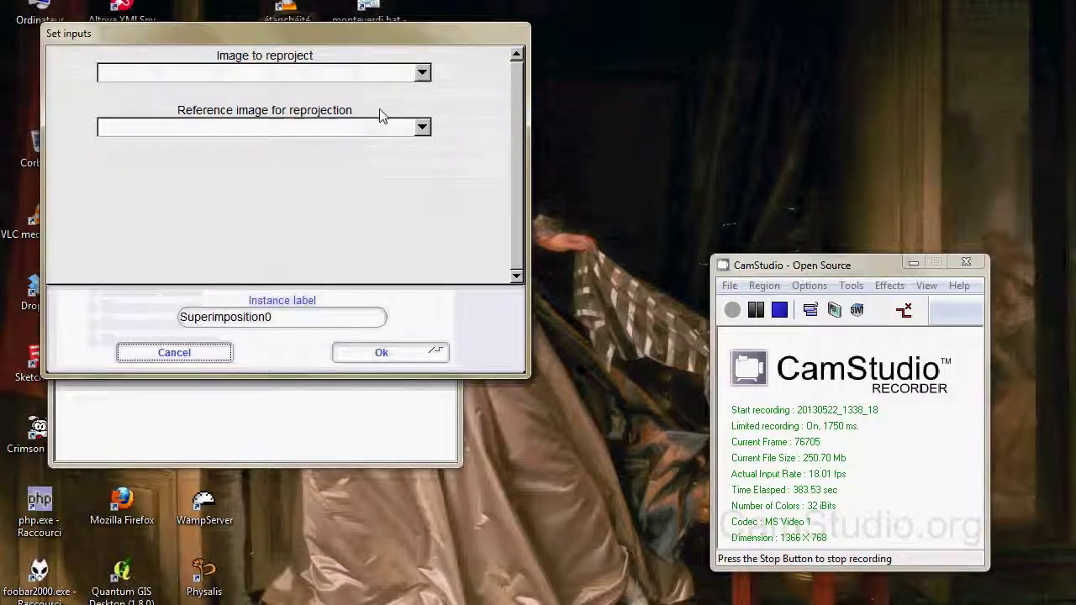
pyautogui.click(264, 74)
pyautogui.moveTo(230, 98)
pyautogui.moveTo(238, 127)
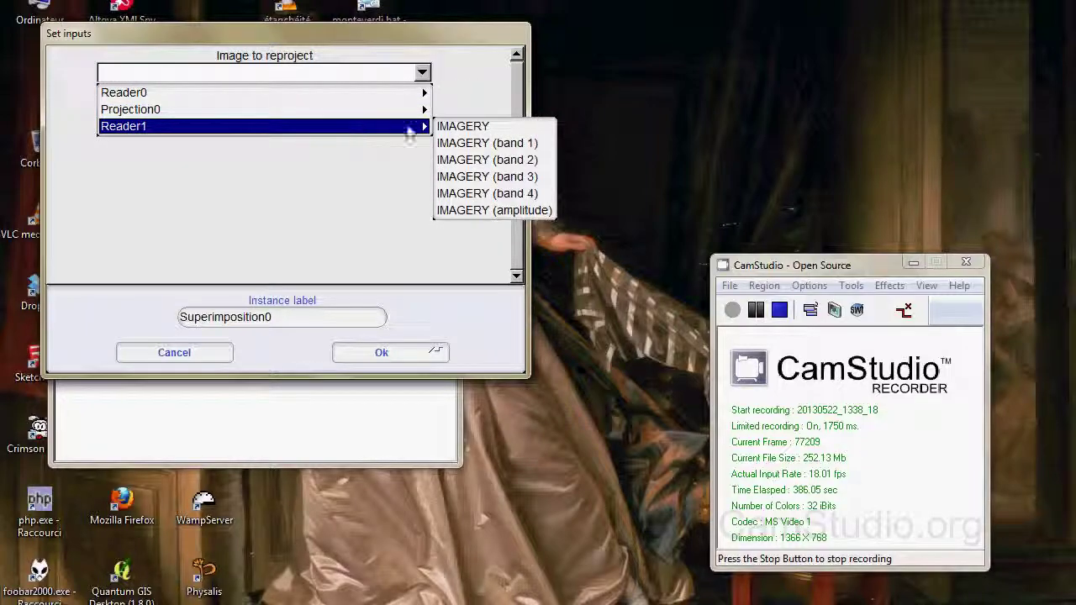
pyautogui.click(460, 126)
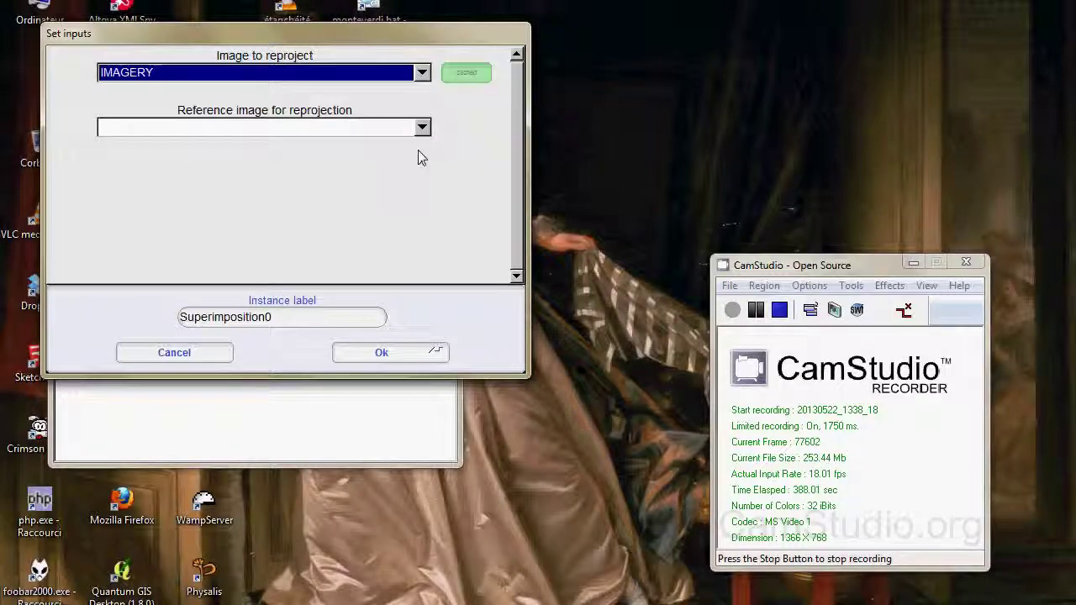
# Use OutputImage from Projection0 as the reference image for the reprojection and accept the superimposition inputs
pyautogui.click(334, 126)
pyautogui.moveTo(316, 168)
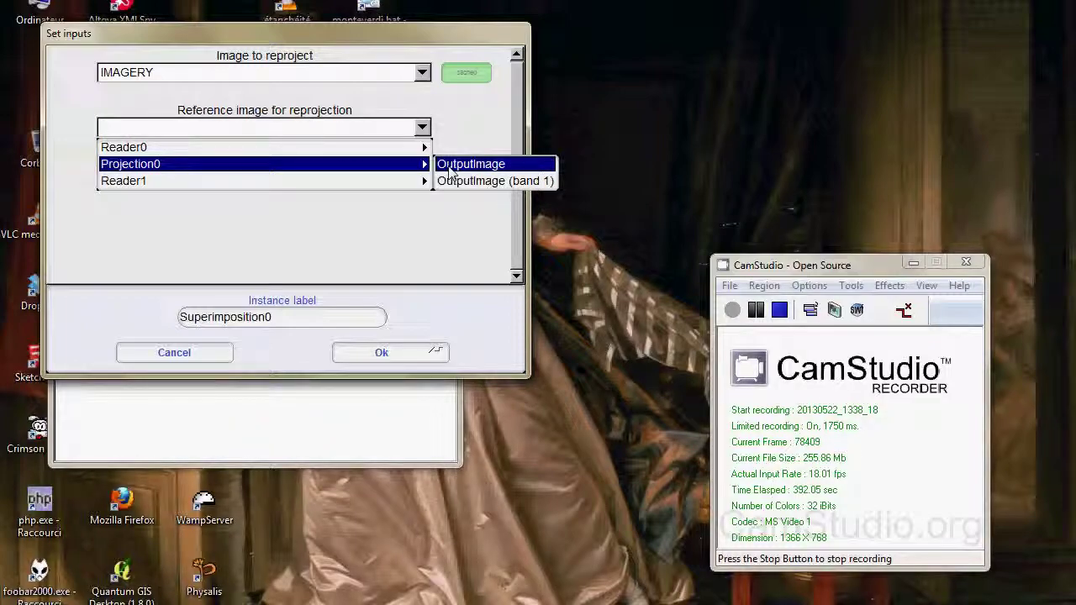
pyautogui.click(452, 168)
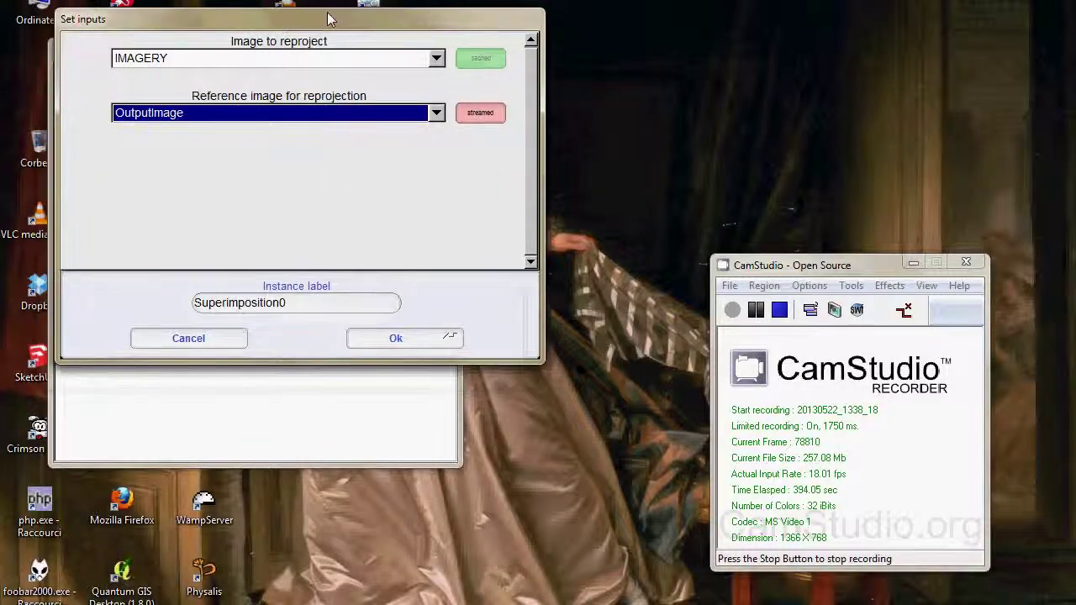
pyautogui.click(403, 324)
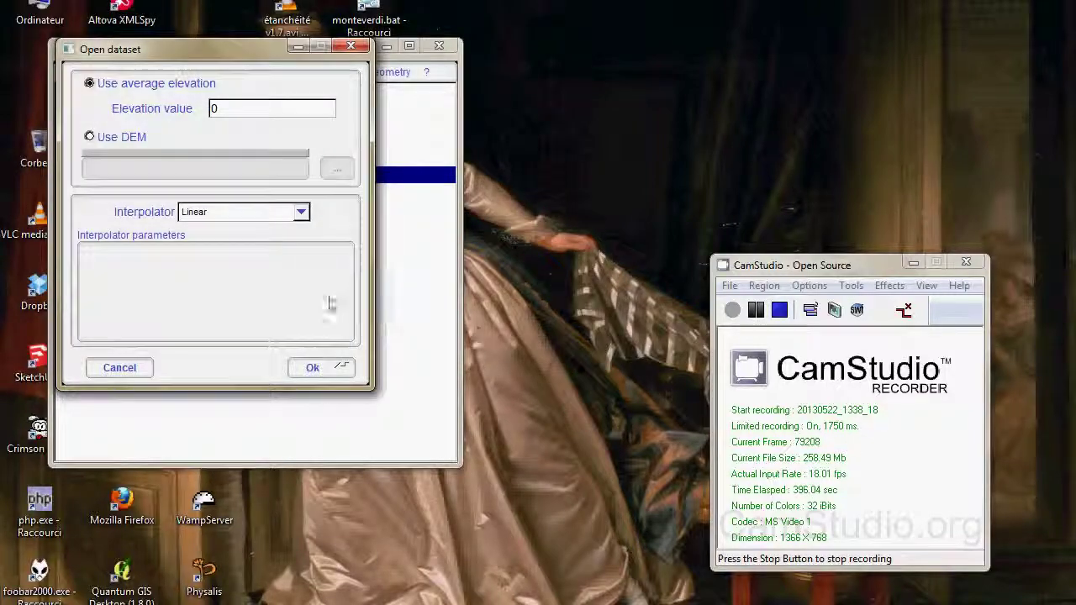
# Use a DEM for the elevation, choosing the SRTM_N44W02 folder inside the Arcachon images folder
pyautogui.click(91, 138)
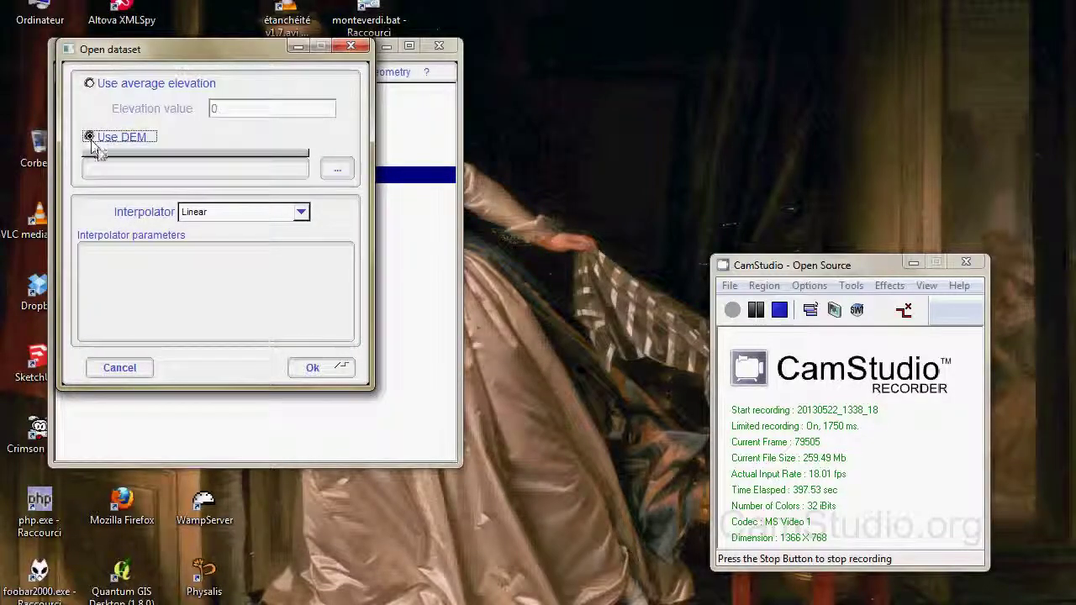
pyautogui.click(337, 168)
pyautogui.click(373, 65)
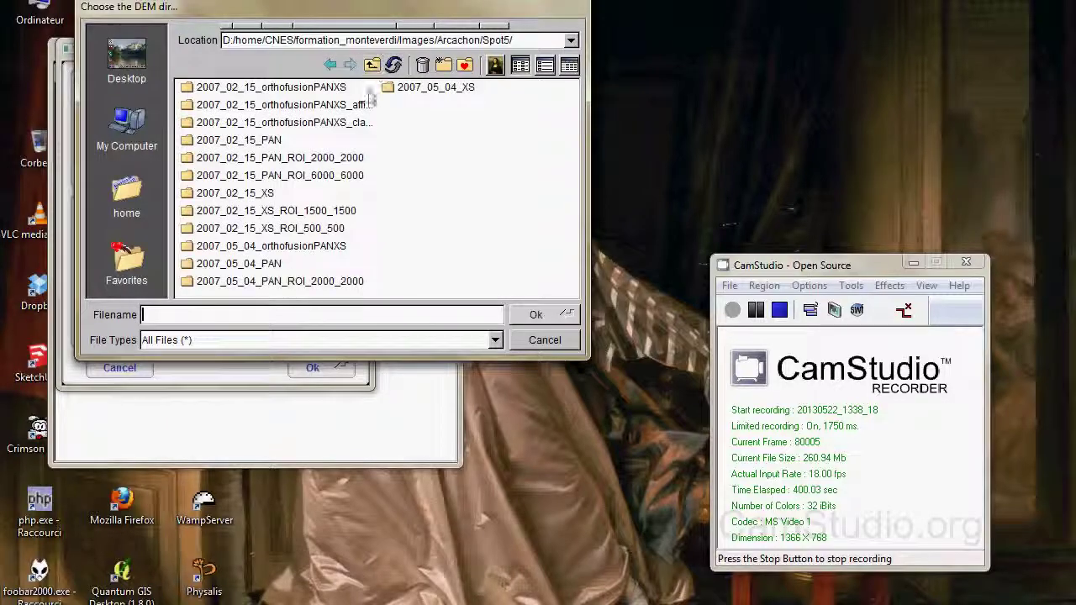
pyautogui.click(373, 65)
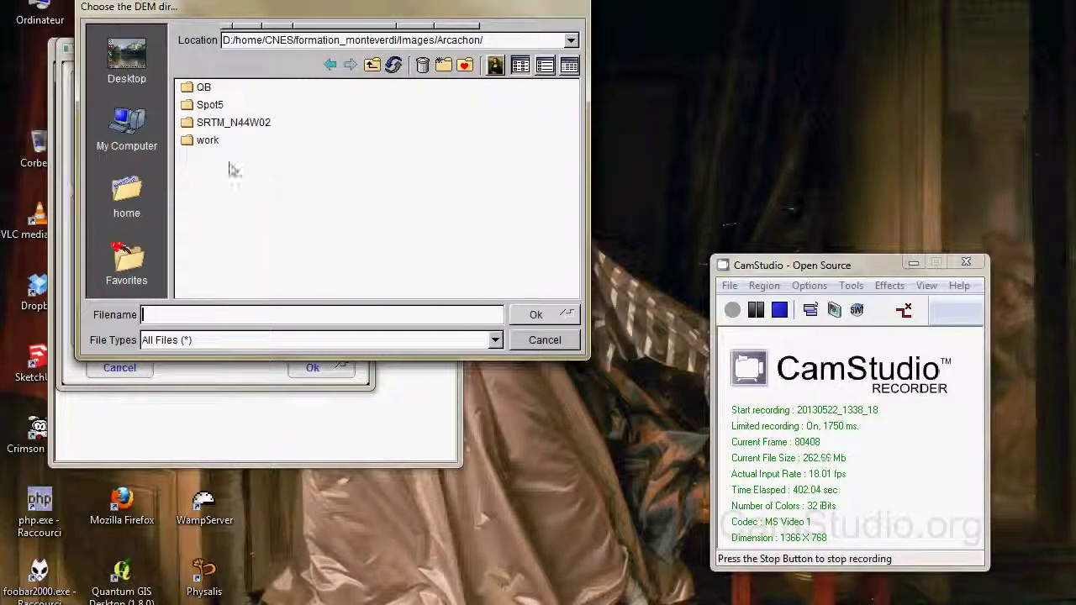
pyautogui.click(210, 123)
pyautogui.click(561, 316)
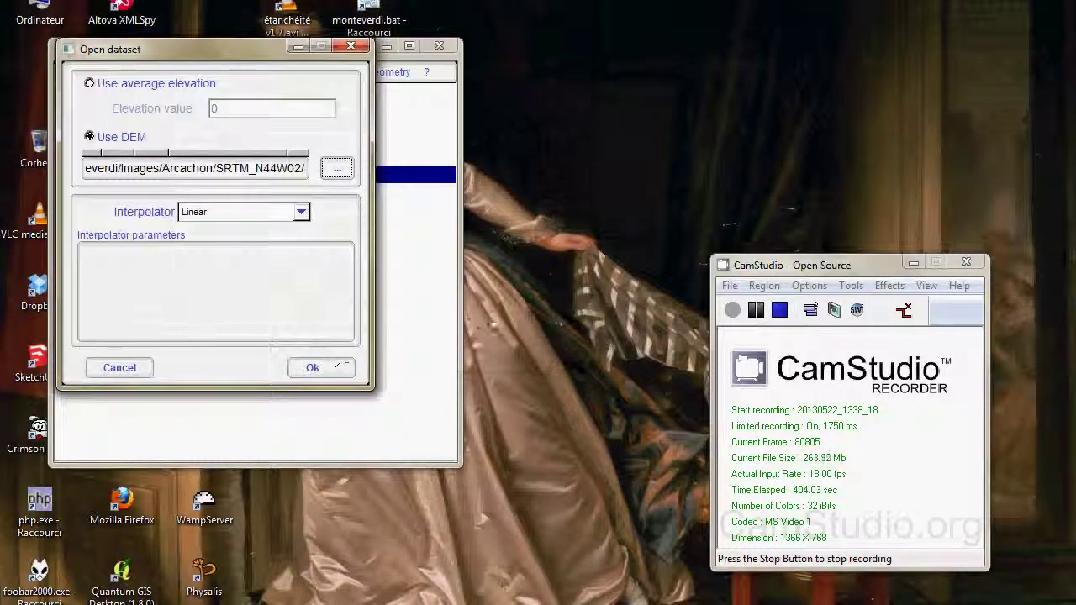
# Set the interpolator to BCO with a radius of 3 and run the superimposition
pyautogui.click(219, 212)
pyautogui.click(210, 241)
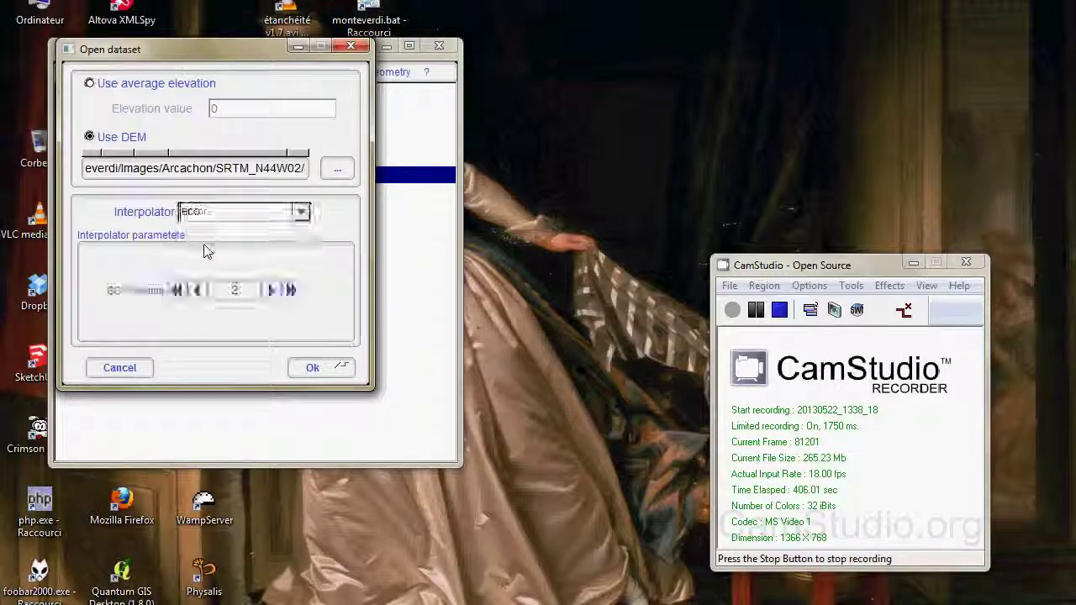
pyautogui.click(270, 291)
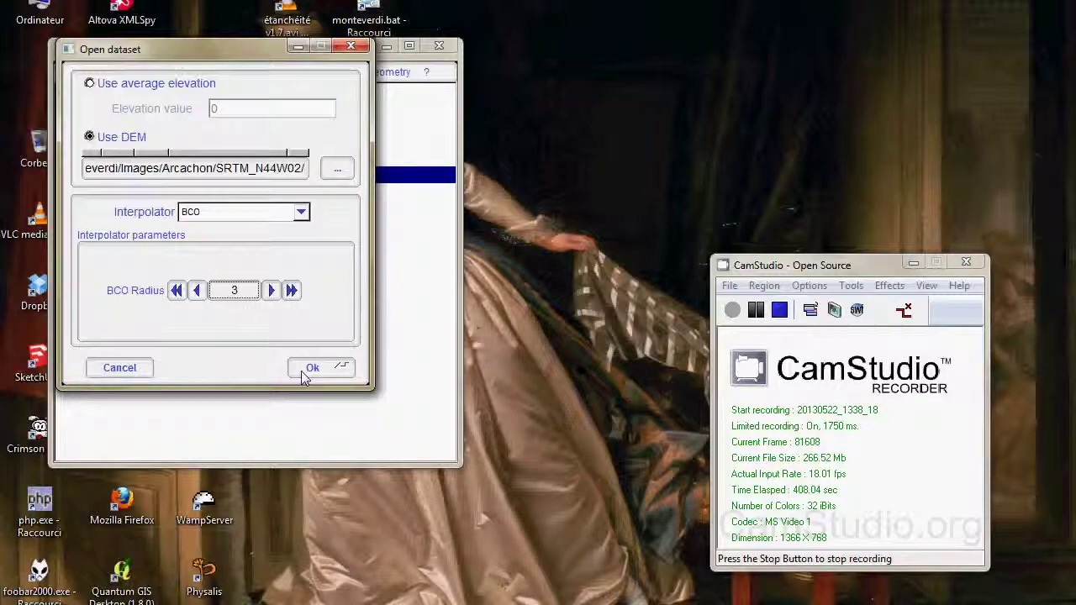
pyautogui.click(310, 370)
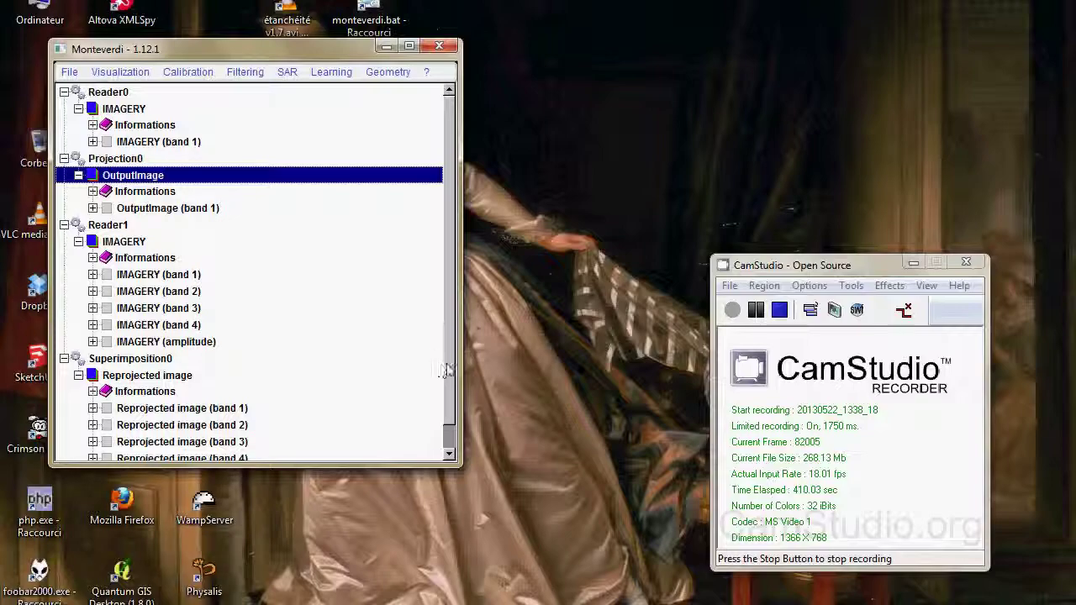
# Display the Reprojected image of Superimposition0 in a viewer to check it, and close the viewer
pyautogui.scroll(-1, 444, 370)
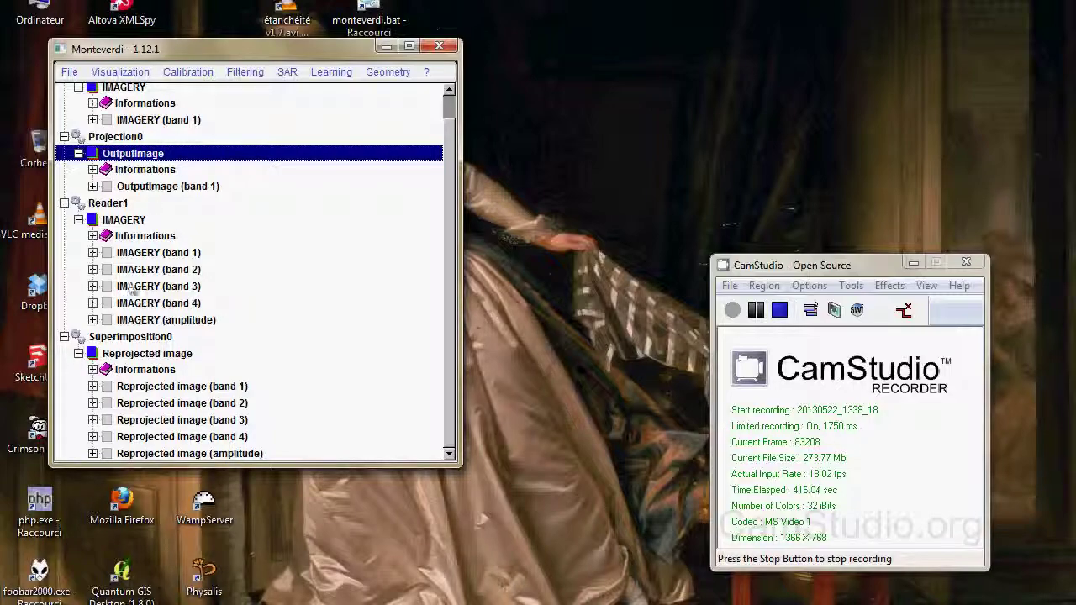
pyautogui.click(151, 356)
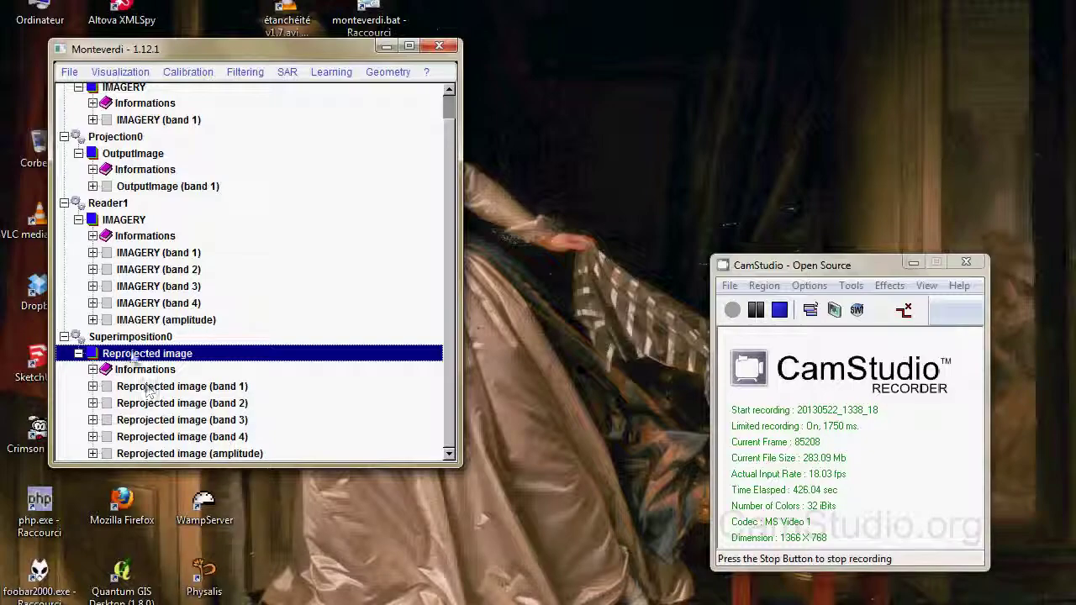
pyautogui.rightClick(139, 355)
pyautogui.click(174, 375)
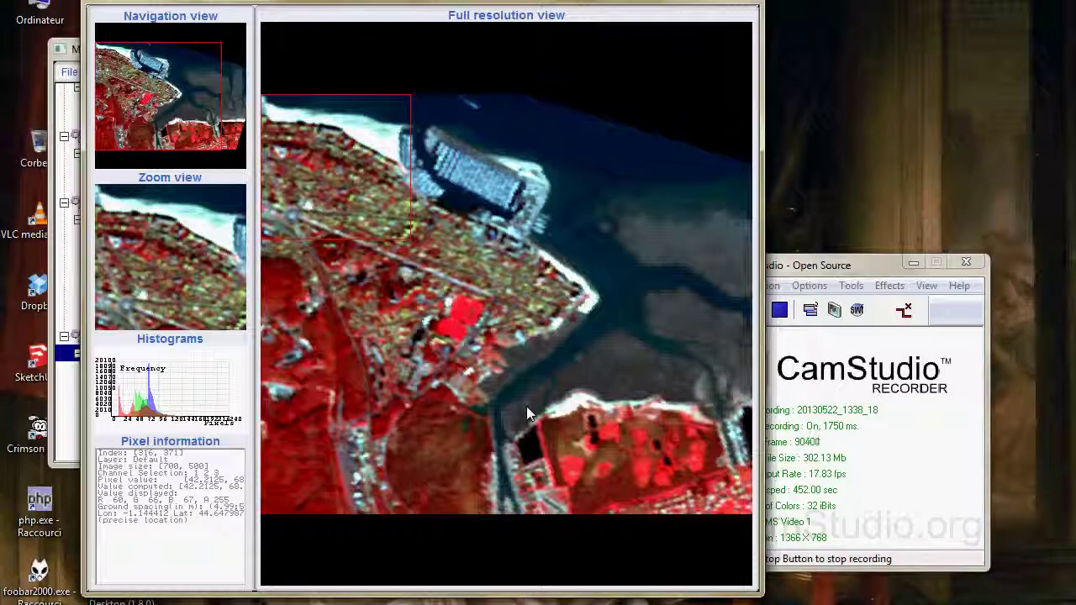
pyautogui.hotkey('alt', 'F4')
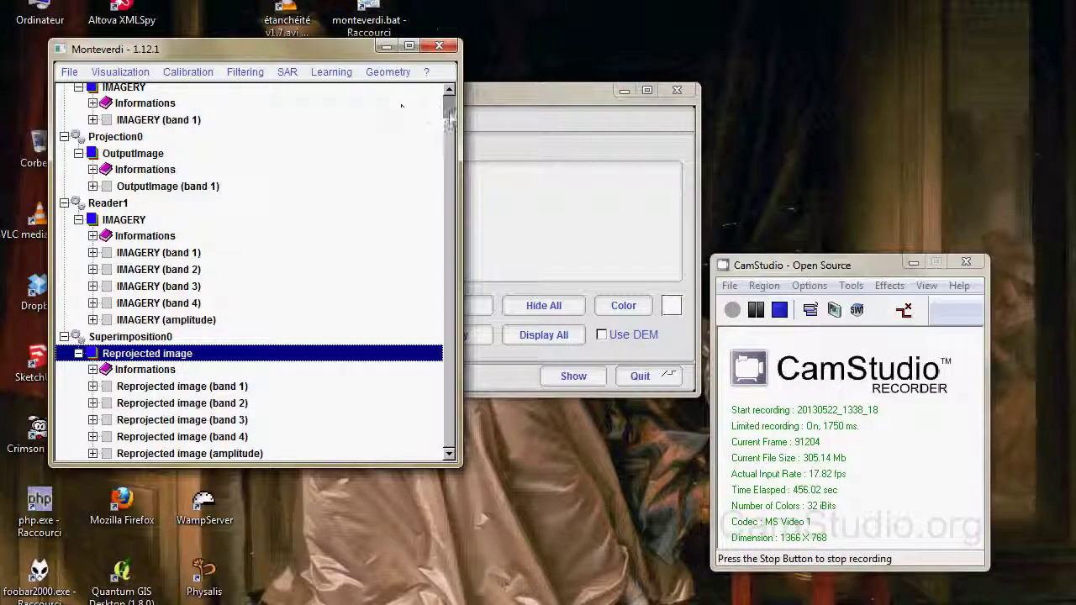
pyautogui.click(515, 116)
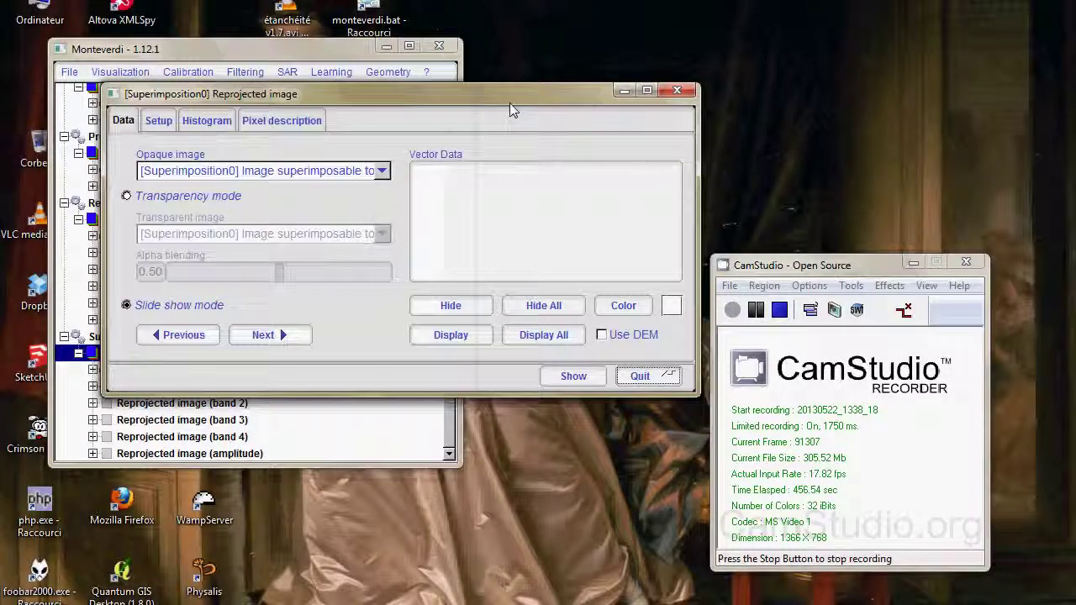
pyautogui.click(677, 91)
# Start a new viewer and add OutputImage from Projection0 to the images to display
pyautogui.click(120, 71)
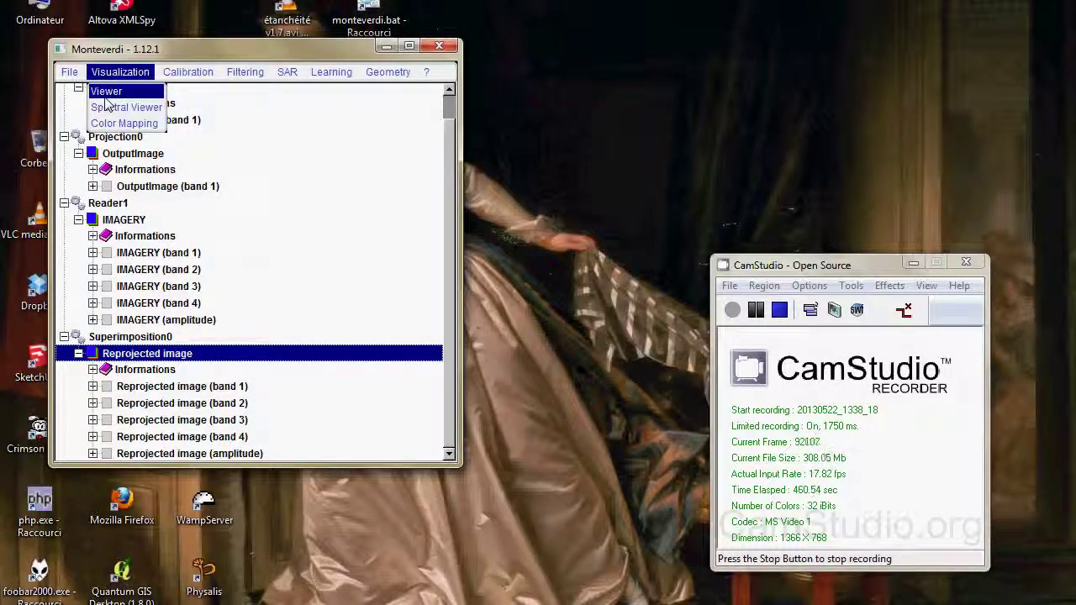
pyautogui.click(107, 92)
pyautogui.moveTo(253, 116); pyautogui.dragTo(276, 18)
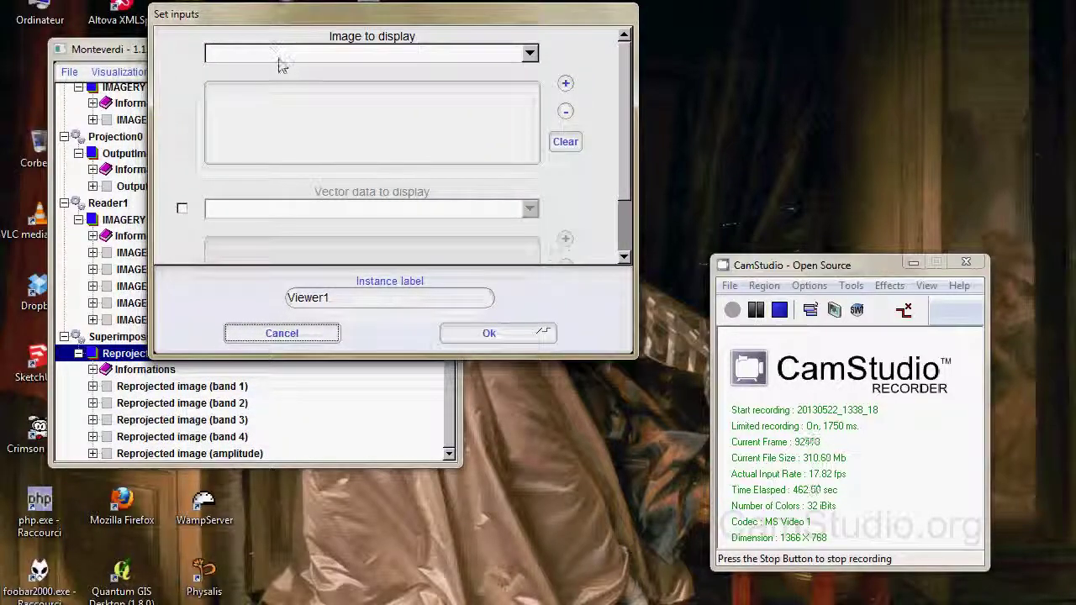
pyautogui.click(280, 55)
pyautogui.moveTo(289, 88)
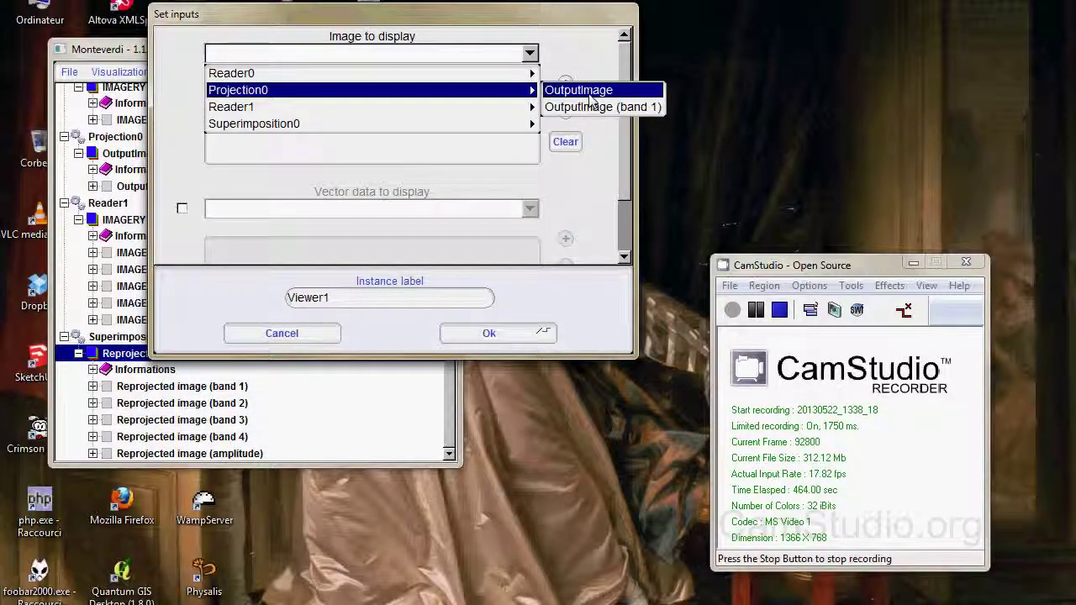
pyautogui.click(590, 92)
pyautogui.click(566, 86)
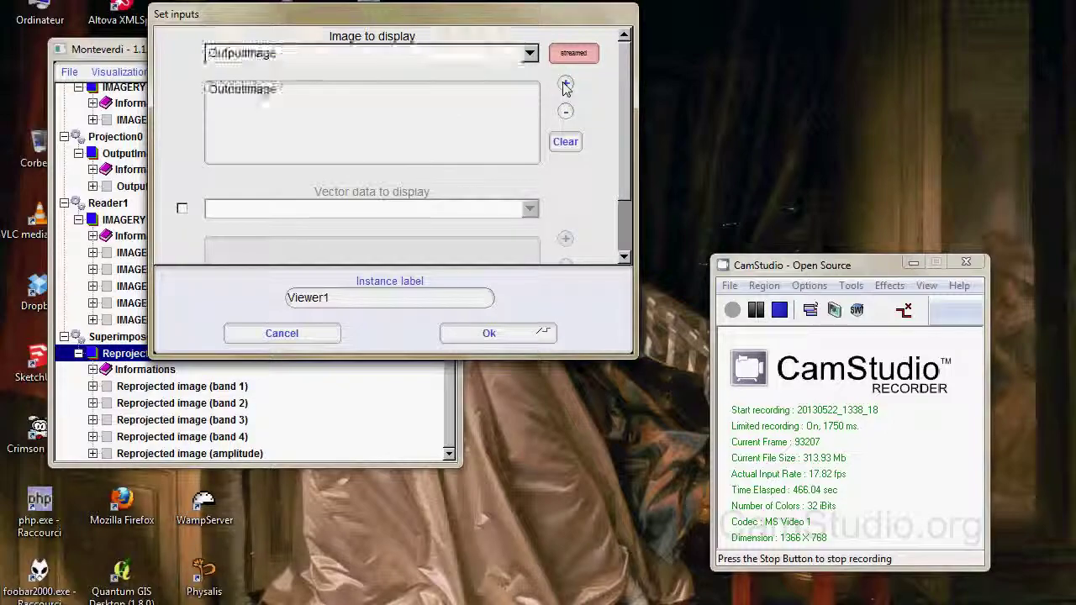
# Add the Reprojected image from Superimposition0 to the display list and open the viewer
pyautogui.click(298, 52)
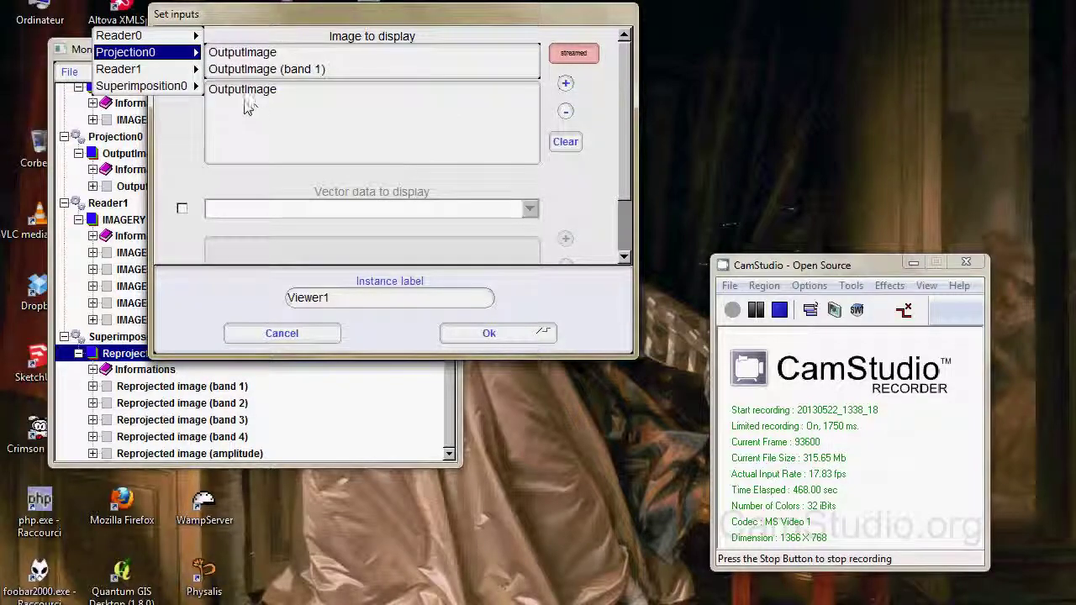
pyautogui.moveTo(105, 88)
pyautogui.click(244, 87)
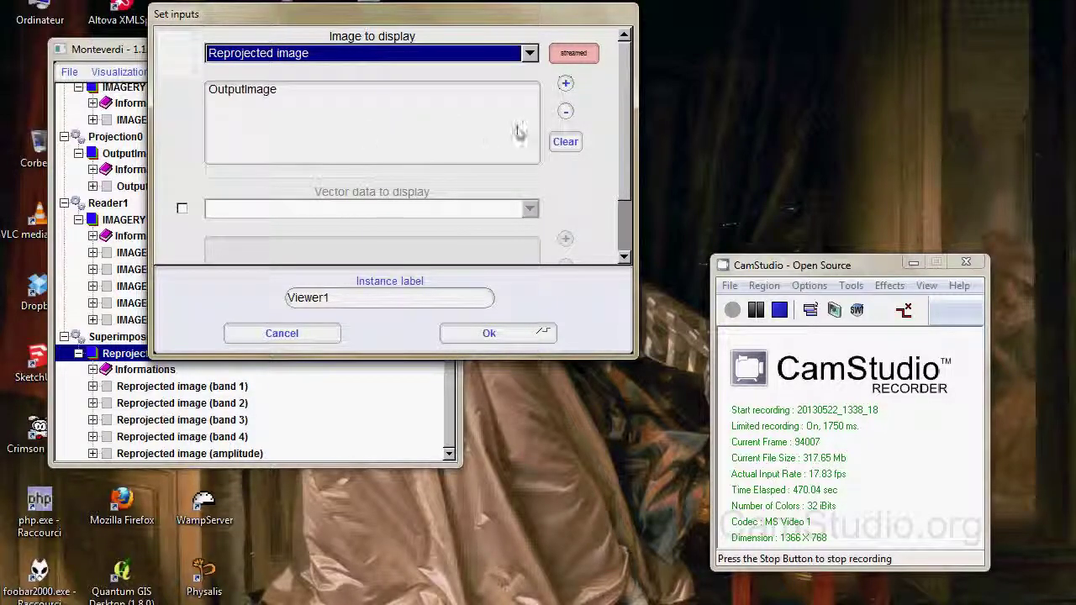
pyautogui.click(565, 84)
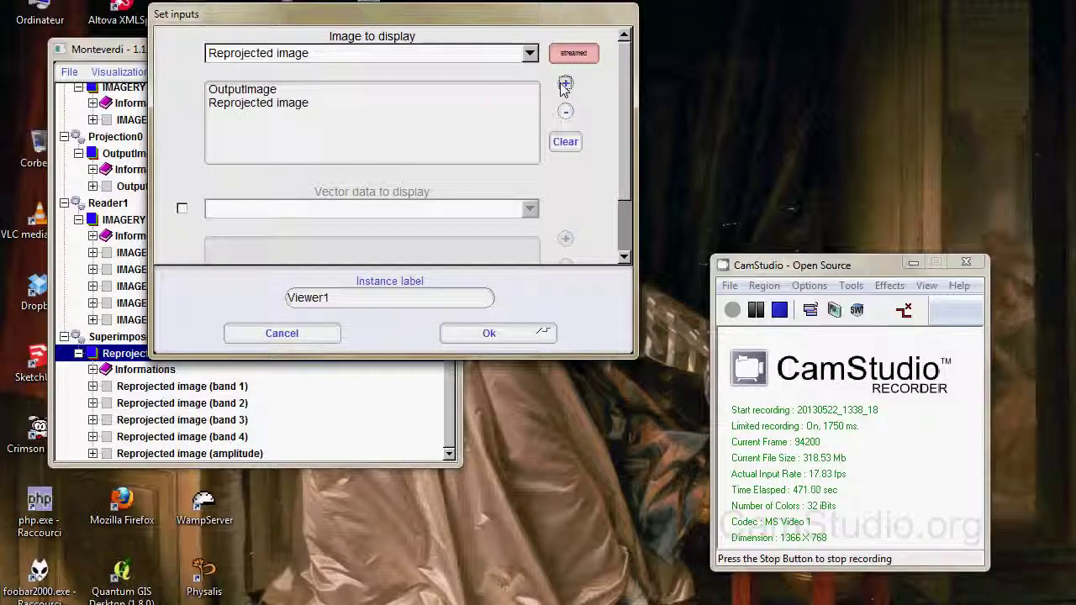
pyautogui.click(491, 334)
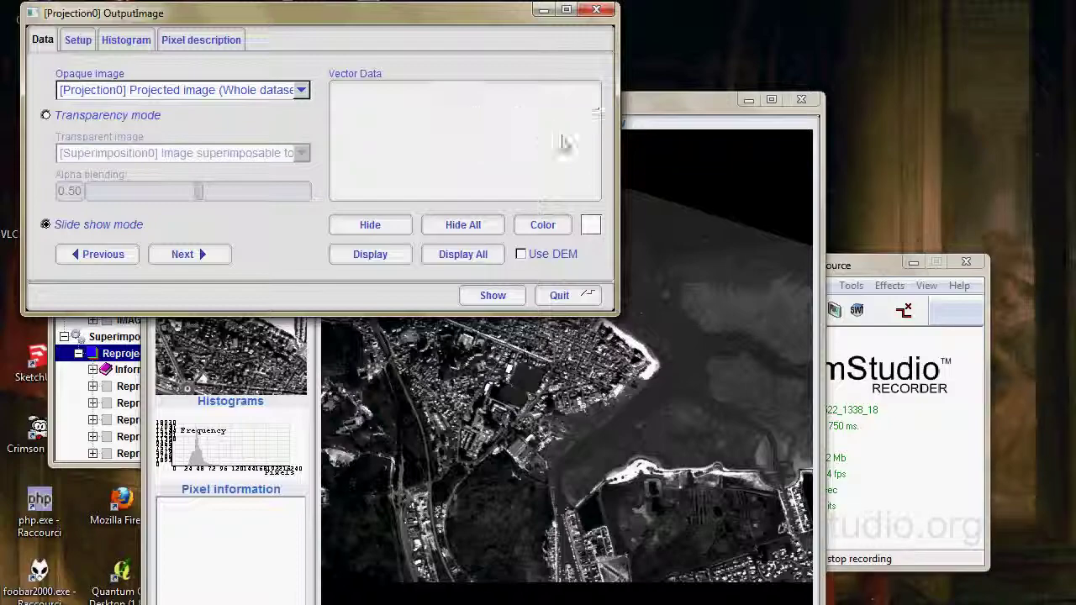
# Compare the projected panchromatic image with the superimposed multispectral image by alternating them in slide show mode, and close the viewer
pyautogui.moveTo(676, 108); pyautogui.dragTo(888, 66)
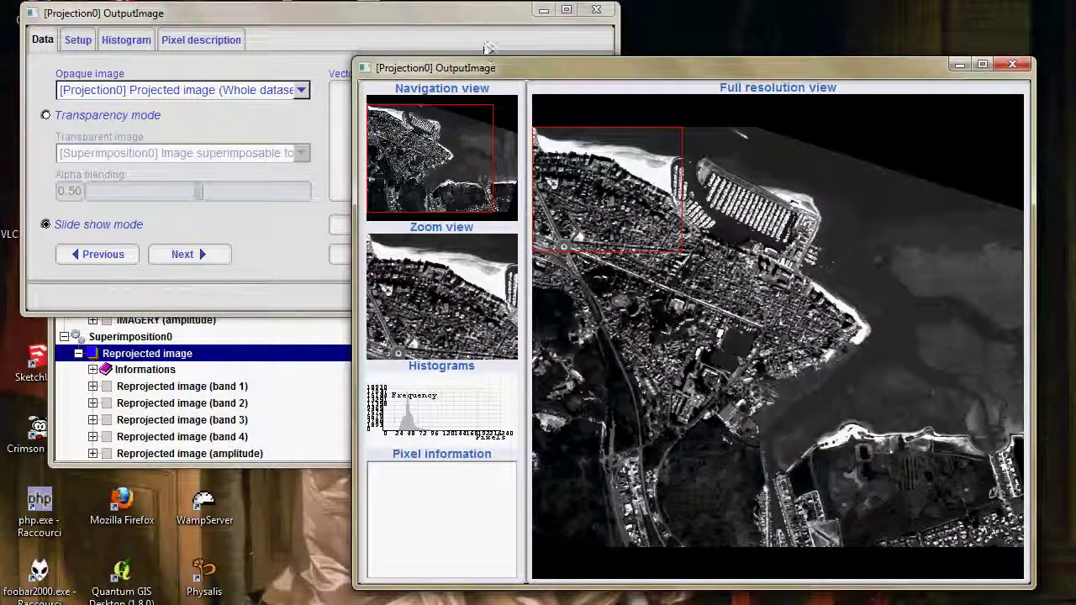
pyautogui.moveTo(442, 26); pyautogui.dragTo(402, 15)
pyautogui.click(141, 231)
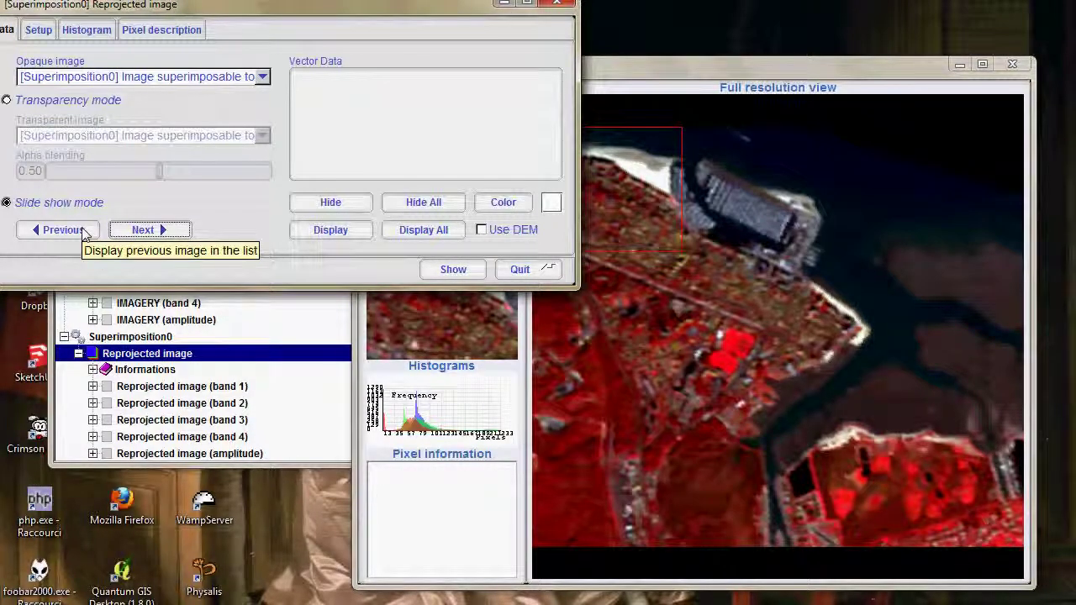
pyautogui.click(63, 230)
pyautogui.click(141, 231)
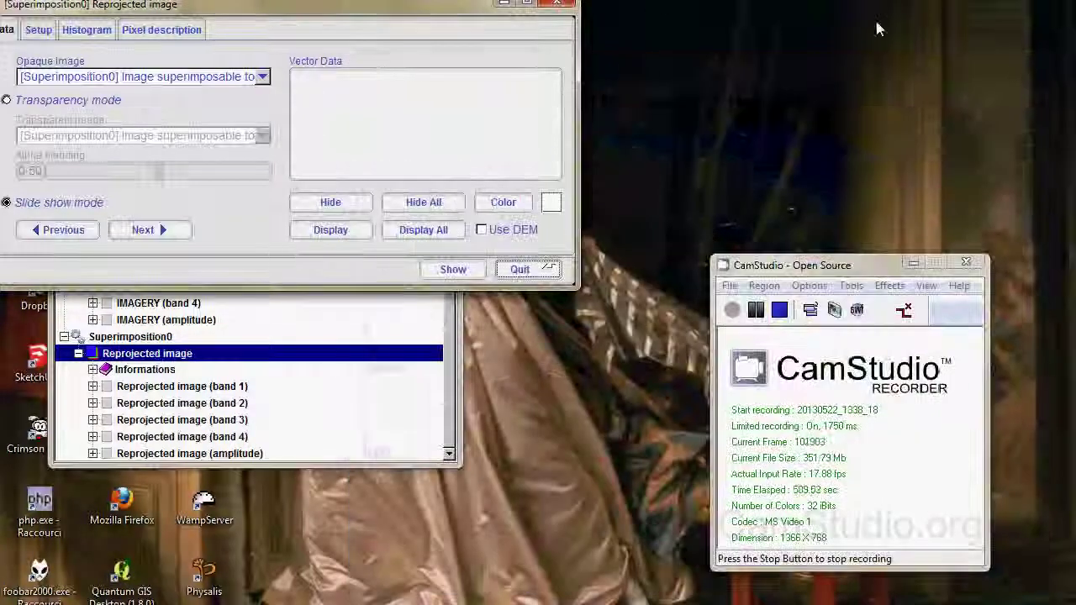
pyautogui.click(557, 4)
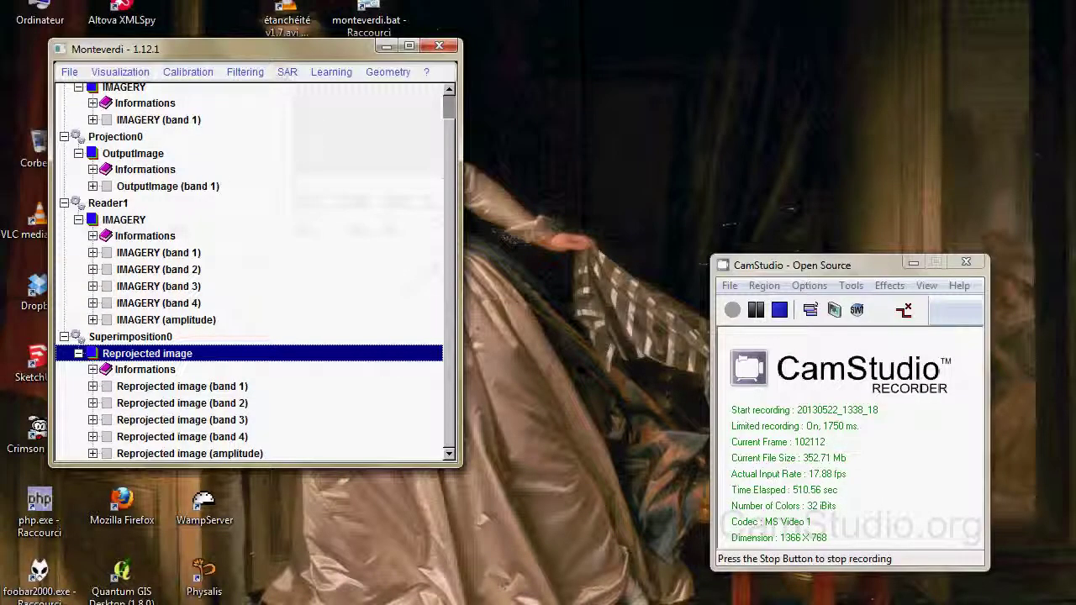
# Start a pansharpening with OutputImage (band 1) from Projection0 as the panchromatic image
pyautogui.click(232, 74)
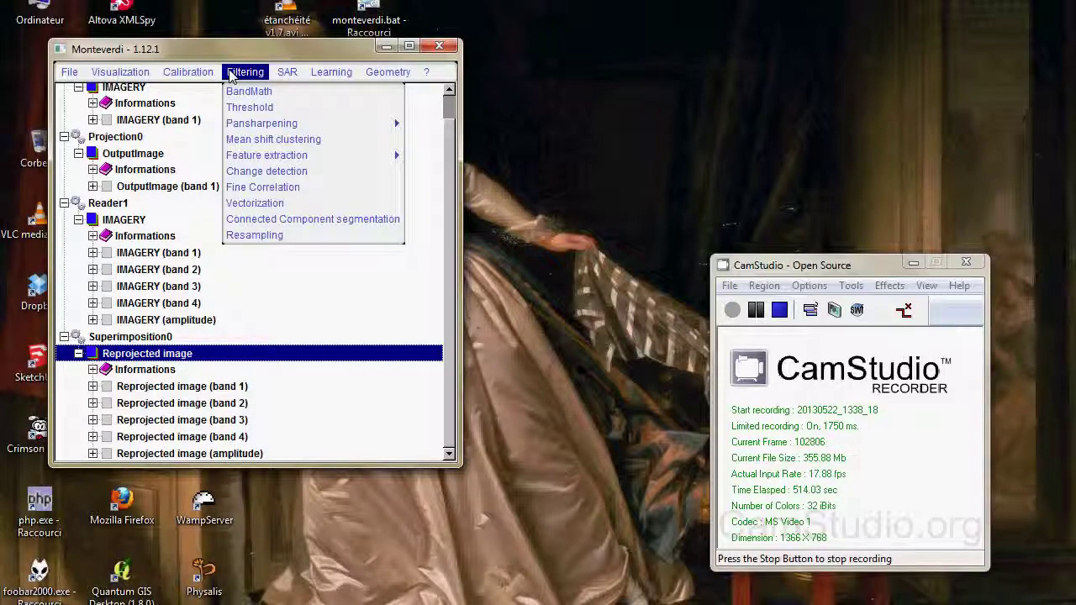
pyautogui.moveTo(262, 126)
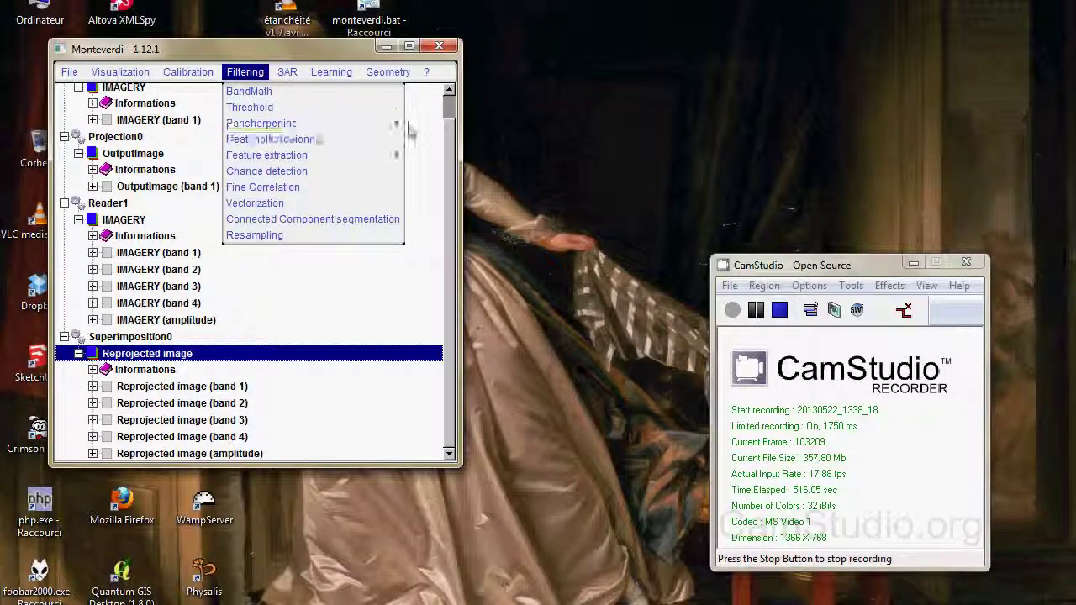
pyautogui.click(445, 127)
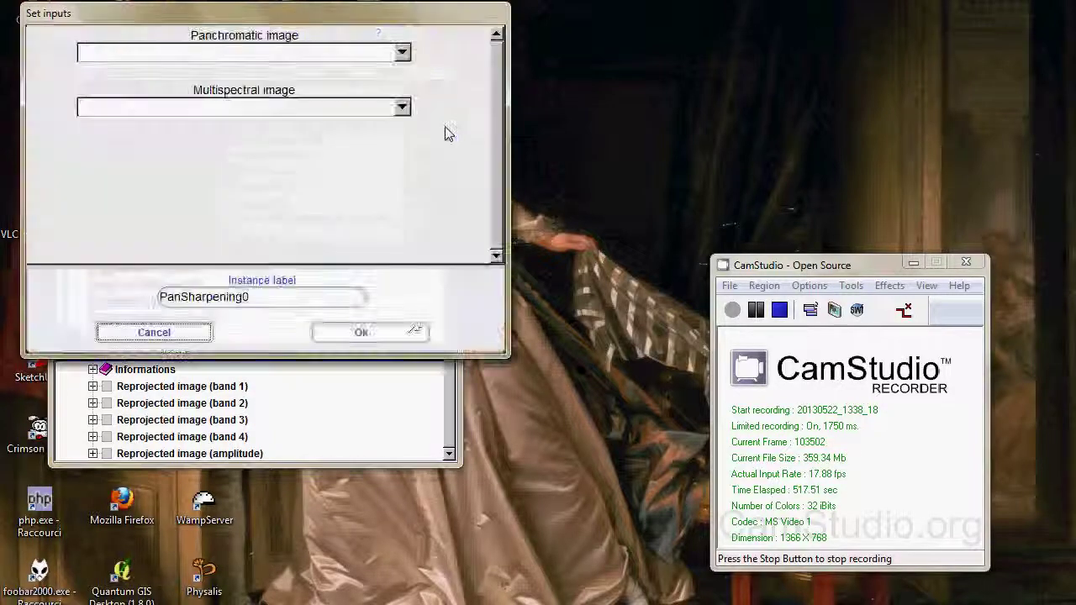
pyautogui.click(311, 53)
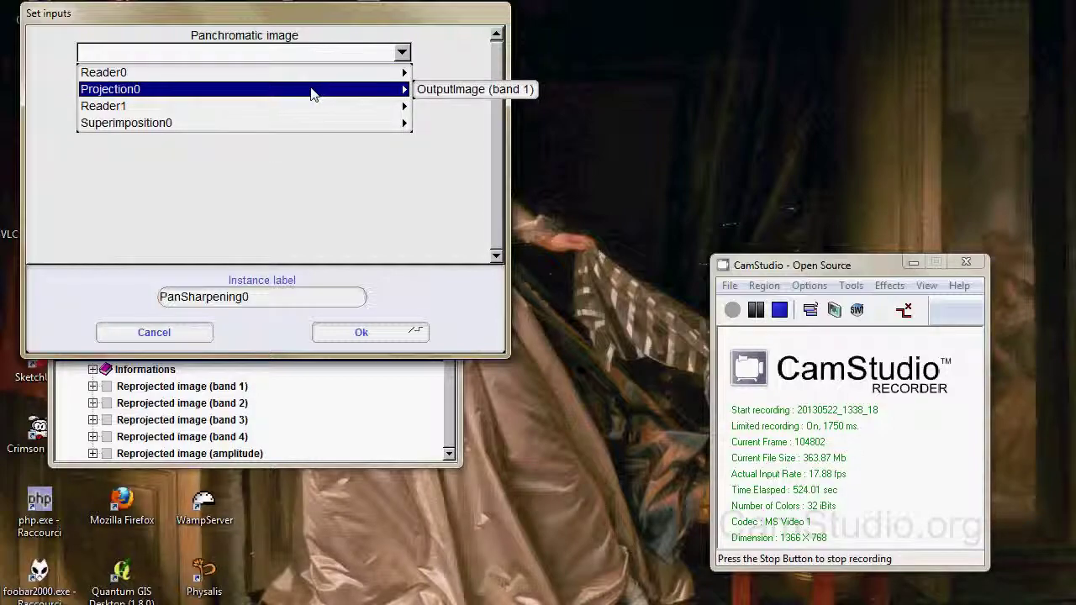
pyautogui.moveTo(395, 102)
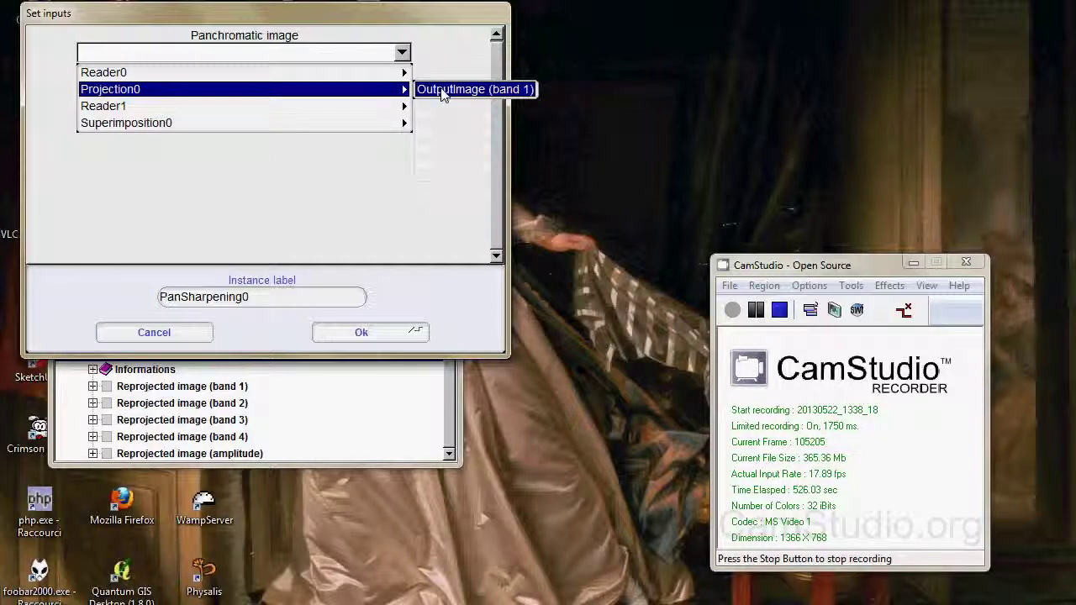
pyautogui.click(446, 89)
# Use the Reprojected image from Superimposition0 as the multispectral image and run the pansharpening
pyautogui.click(345, 106)
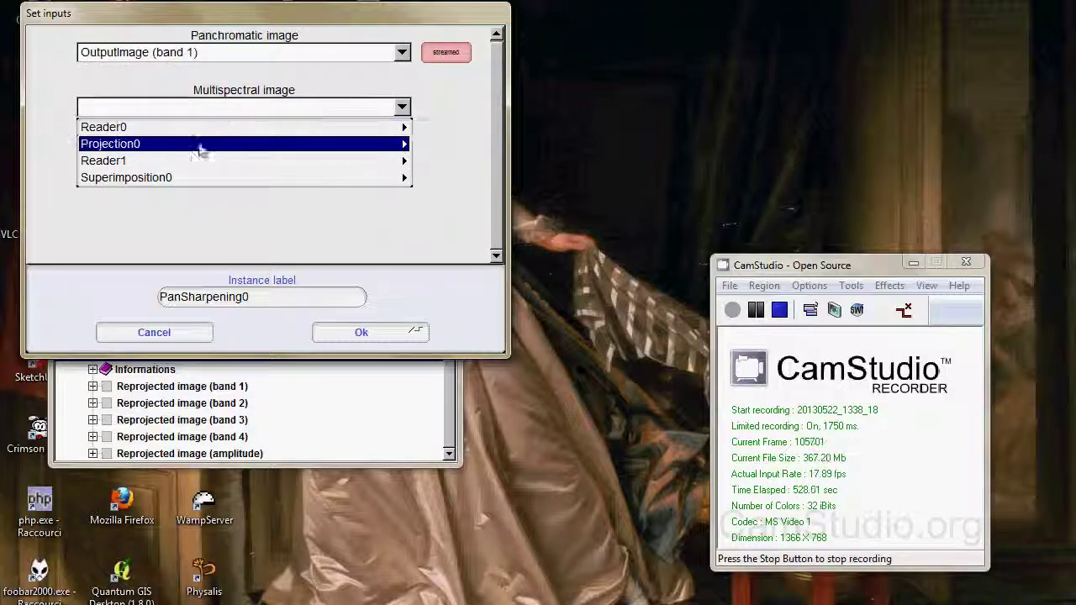
pyautogui.moveTo(182, 176)
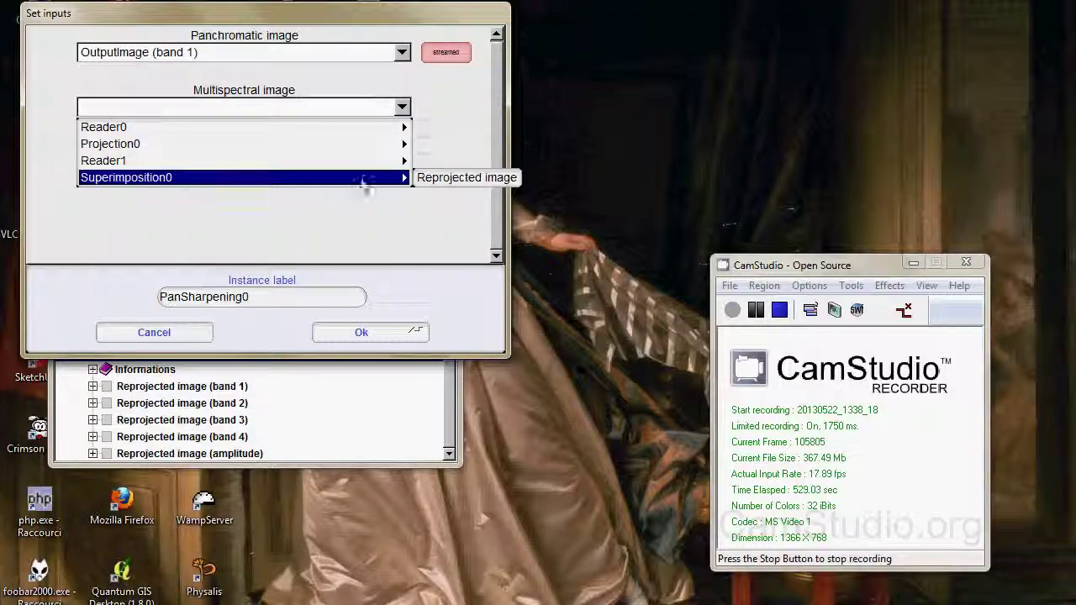
pyautogui.click(429, 177)
pyautogui.click(357, 332)
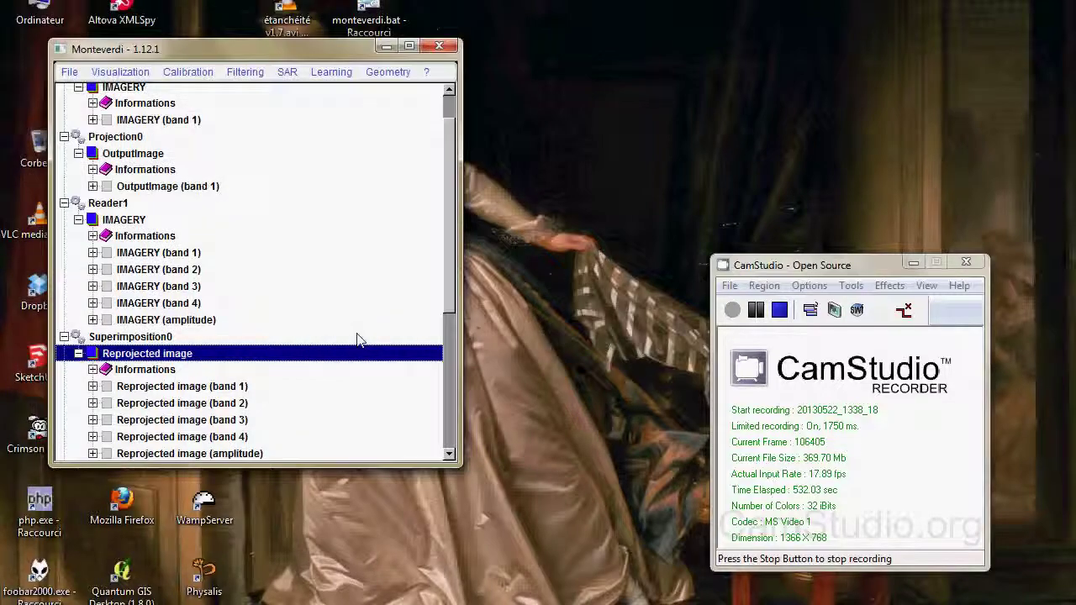
# Display PanSharpenedImageOutput from PanSharpening0 in the viewer and move its image window clear of the display settings window
pyautogui.moveTo(442, 272); pyautogui.dragTo(449, 345)
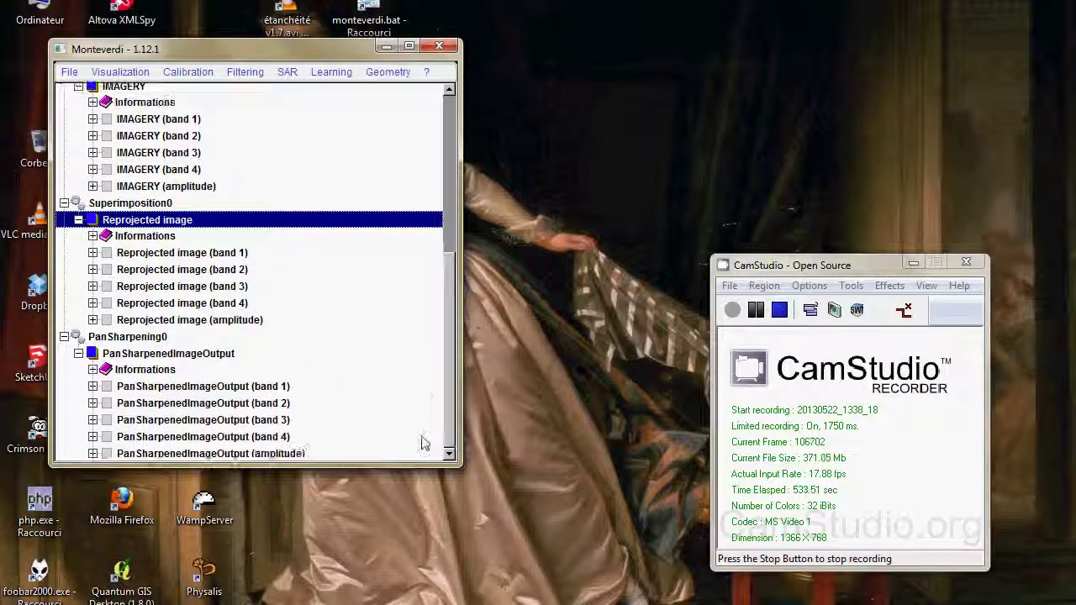
pyautogui.click(140, 355)
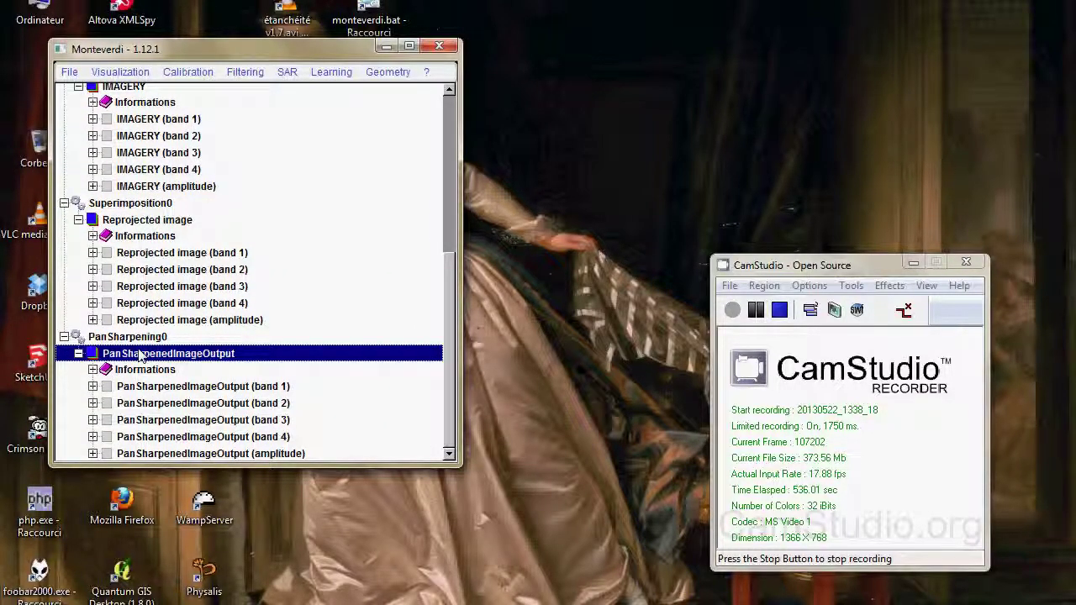
pyautogui.rightClick(145, 359)
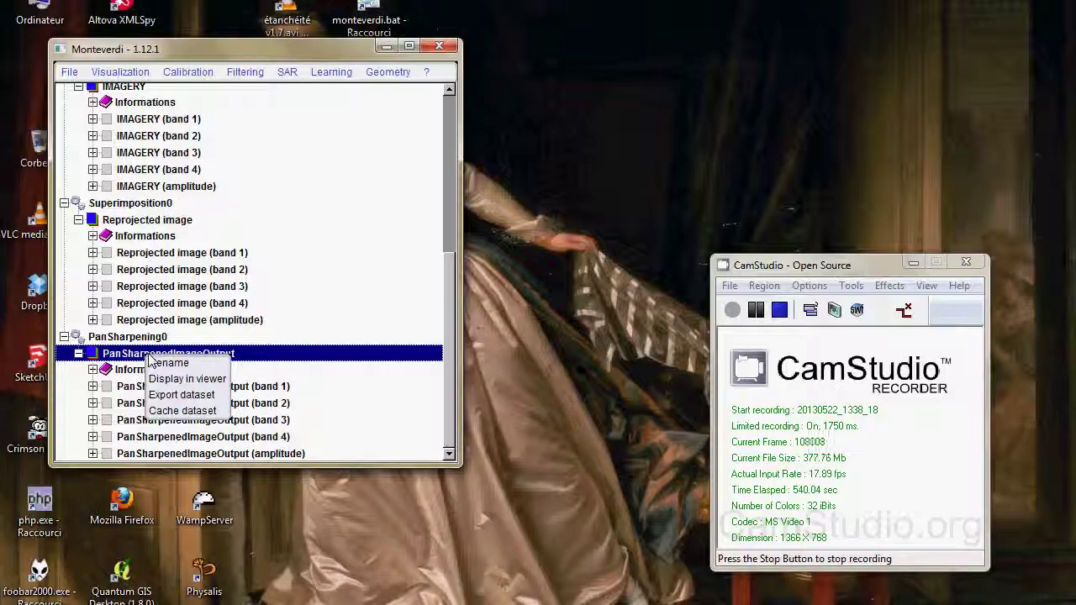
pyautogui.click(122, 52)
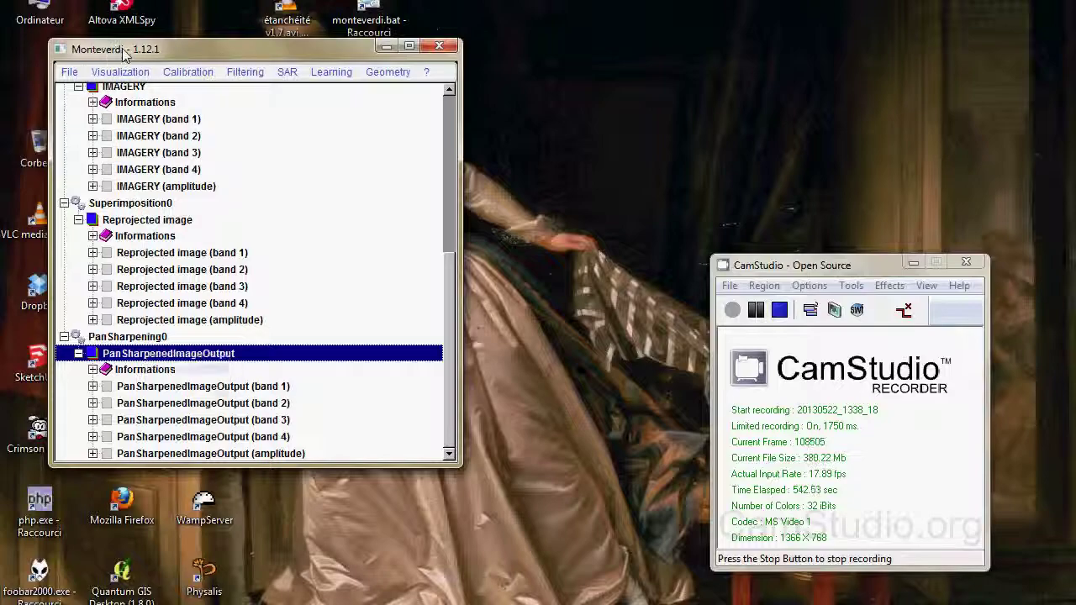
pyautogui.moveTo(122, 52); pyautogui.dragTo(110, 38)
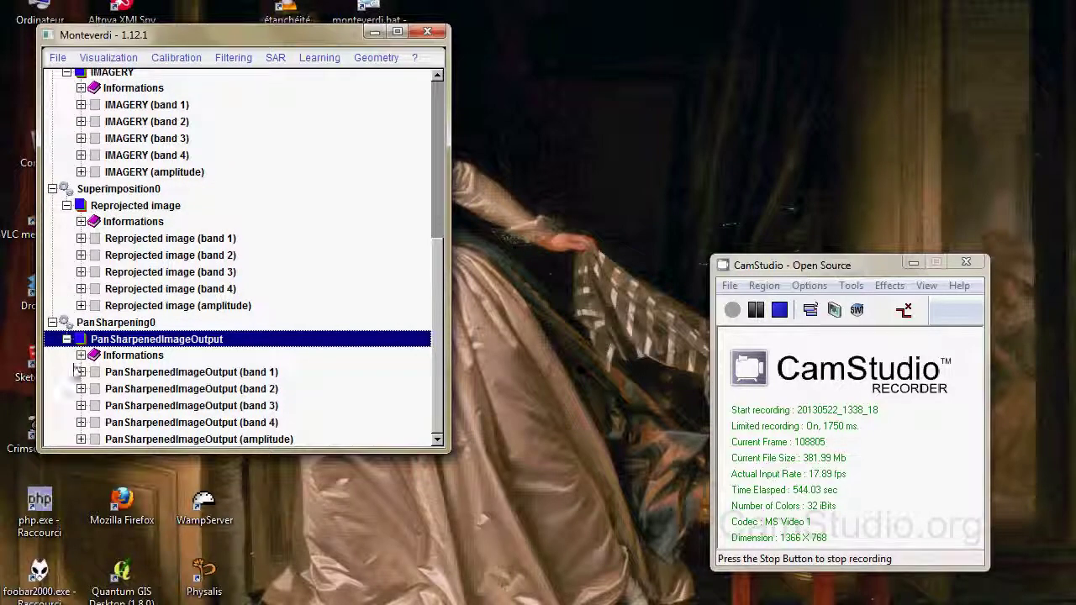
pyautogui.rightClick(135, 347)
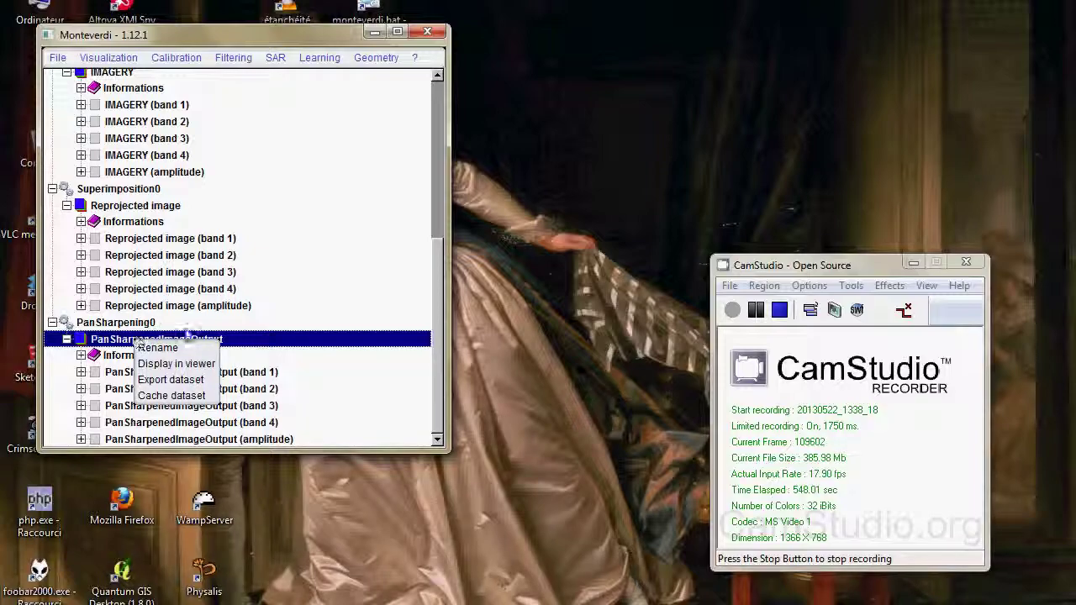
pyautogui.click(179, 364)
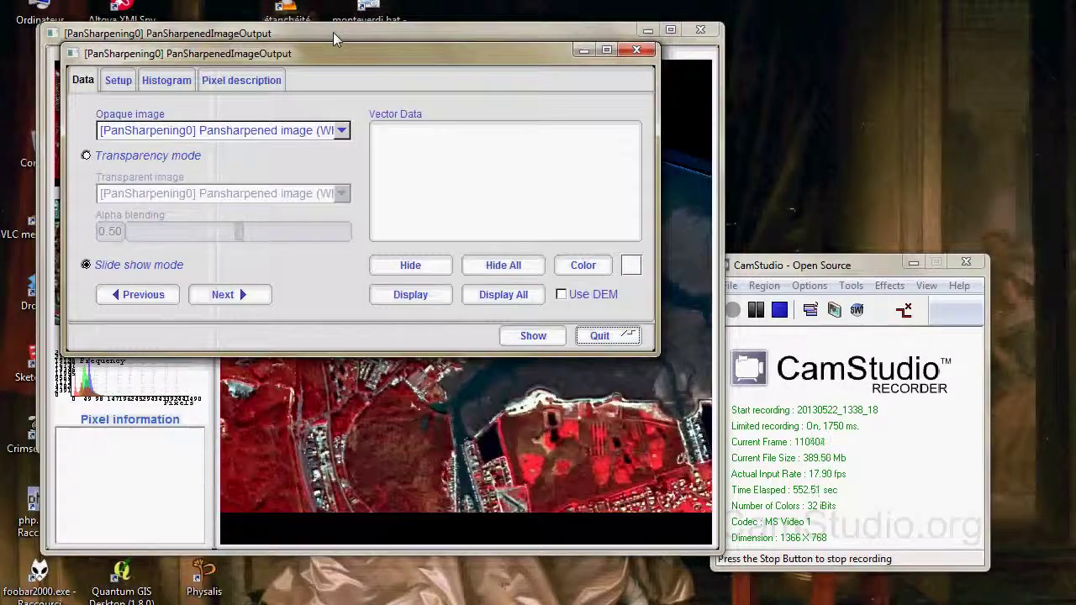
pyautogui.moveTo(333, 32); pyautogui.dragTo(440, 0)
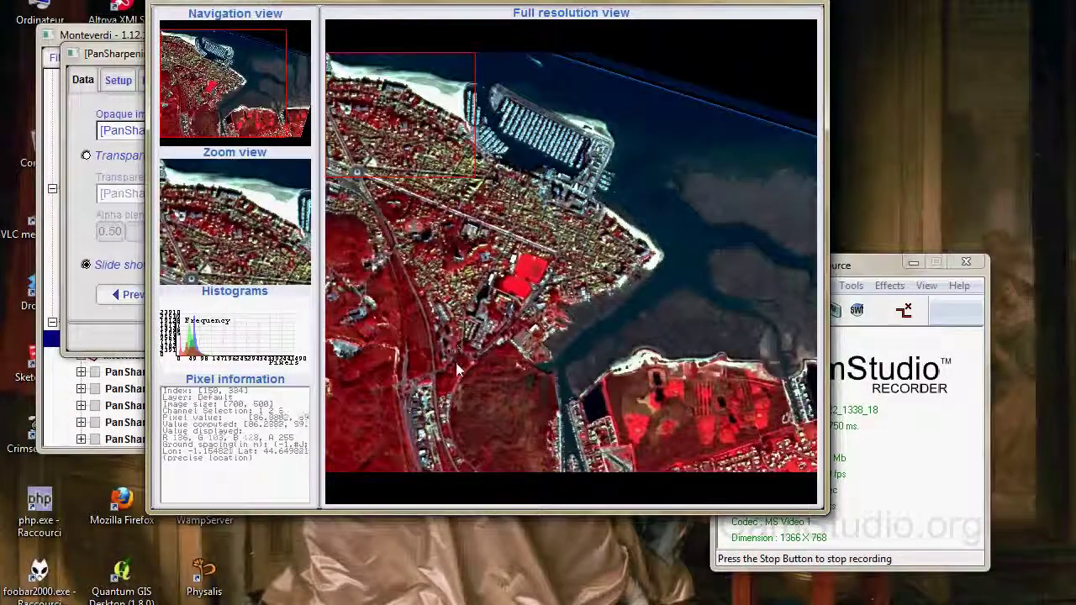